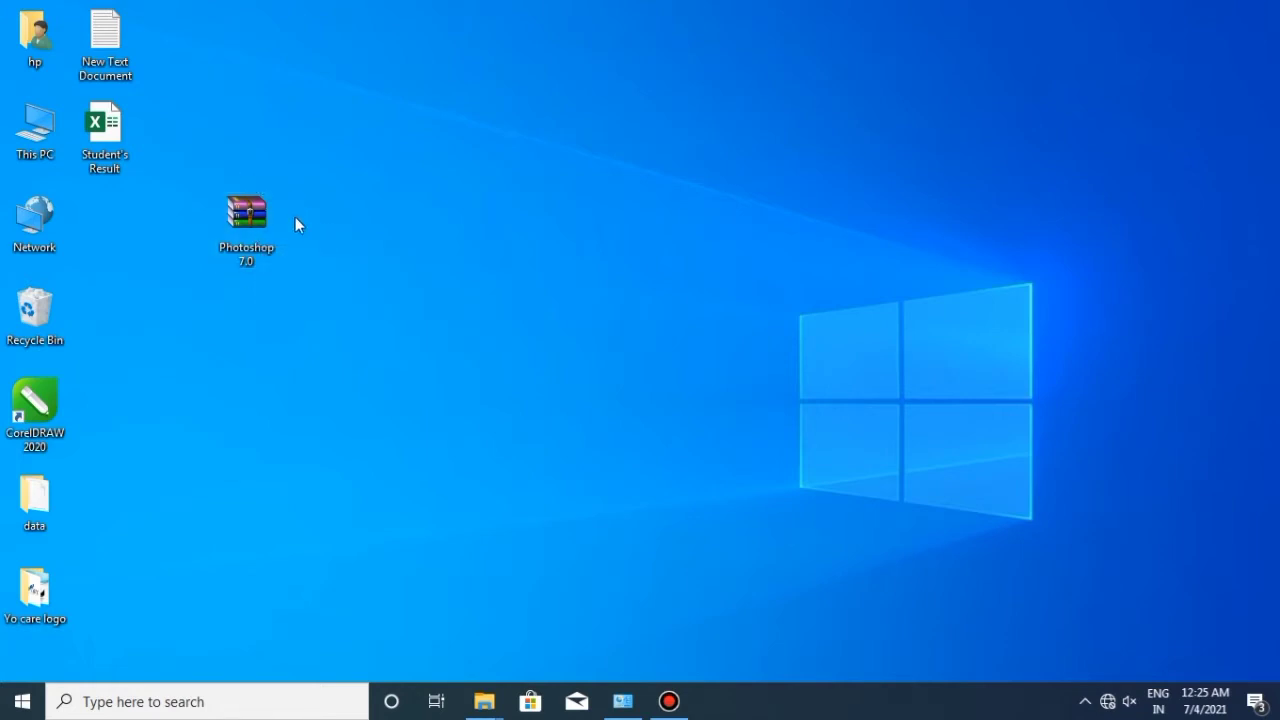
Extract the Photoshop 7.0 archive with WinRAR into a Photoshop 7.0 folder on the desktop
{"action": "right_click", "coordinate": [248, 214]}
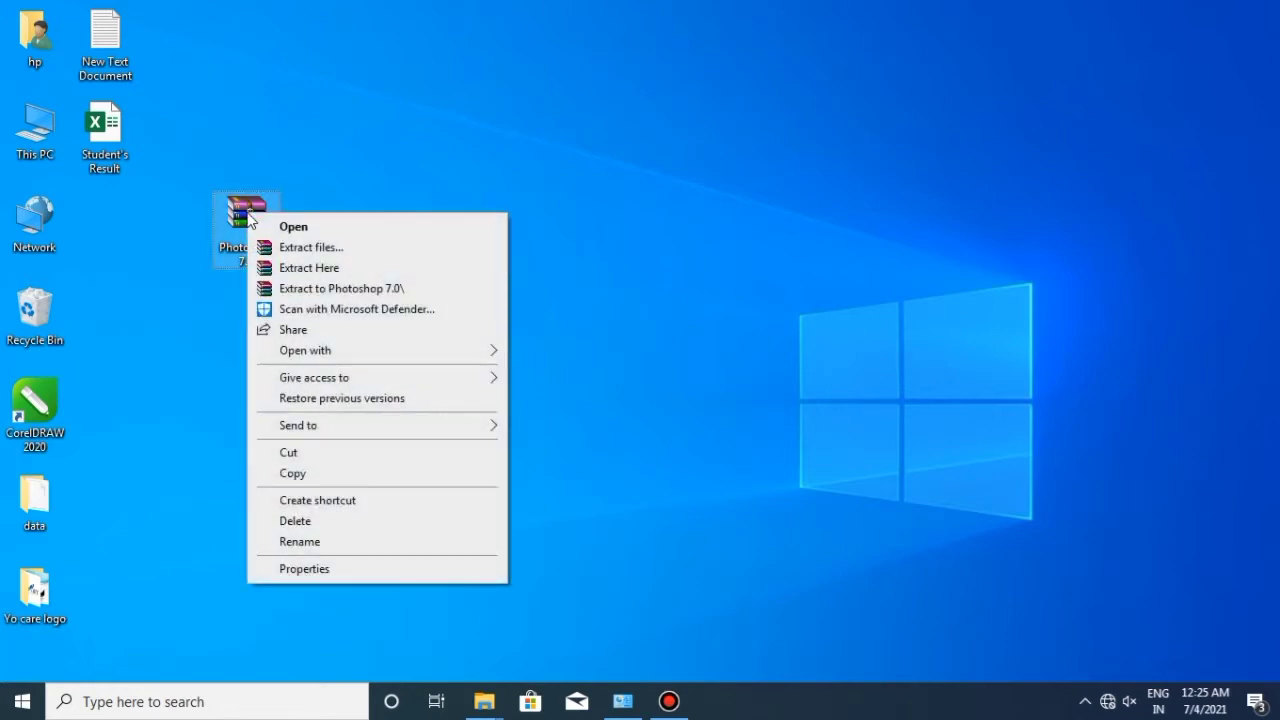
{"action": "left_click", "coordinate": [330, 253]}
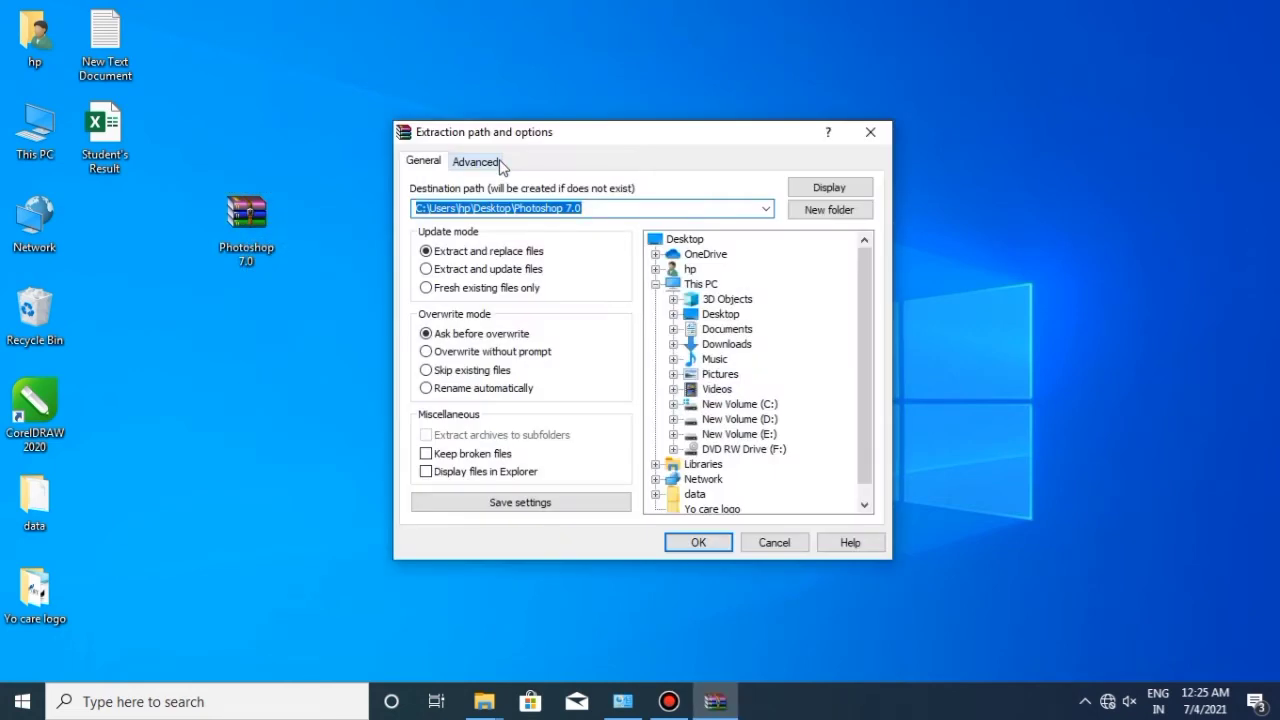
{"action": "left_click", "coordinate": [688, 543]}
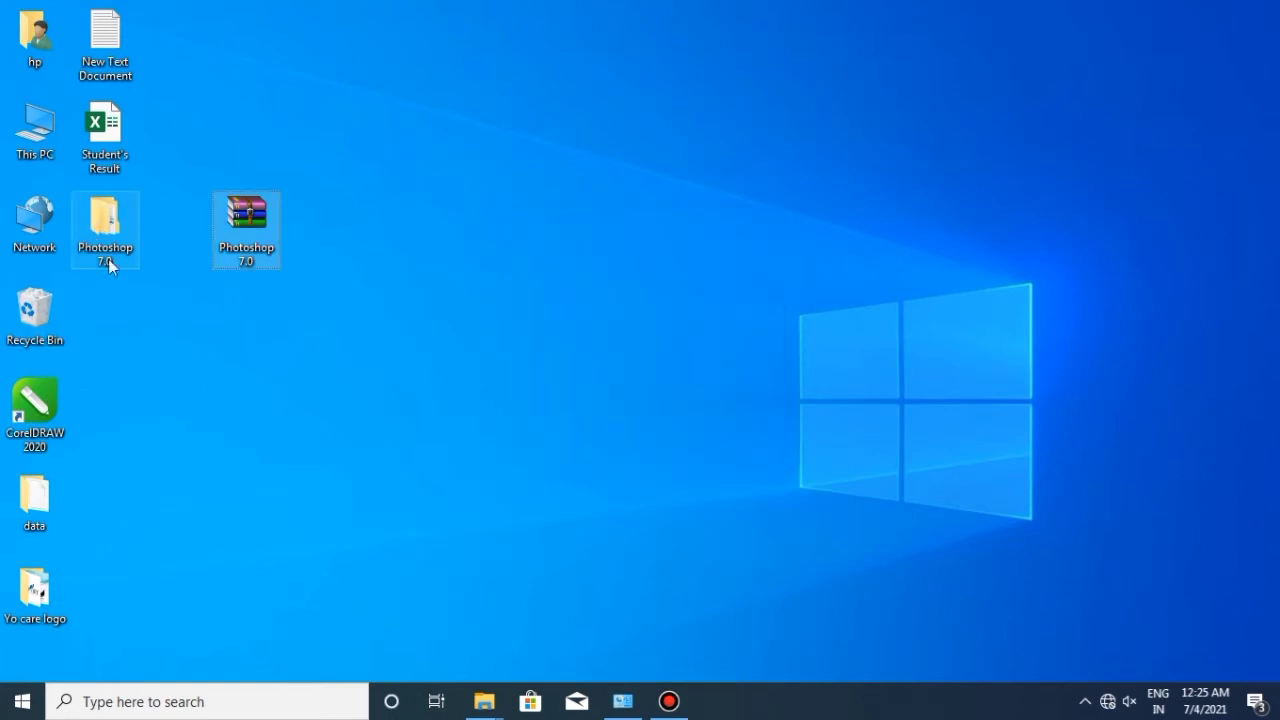
Rearrange the desktop icons, refresh the desktop, and select the new Photoshop 7.0 folder
{"action": "left_click_drag", "start_coordinate": [108, 259], "coordinate": [532, 259]}
{"action": "left_click_drag", "start_coordinate": [257, 222], "coordinate": [118, 226]}
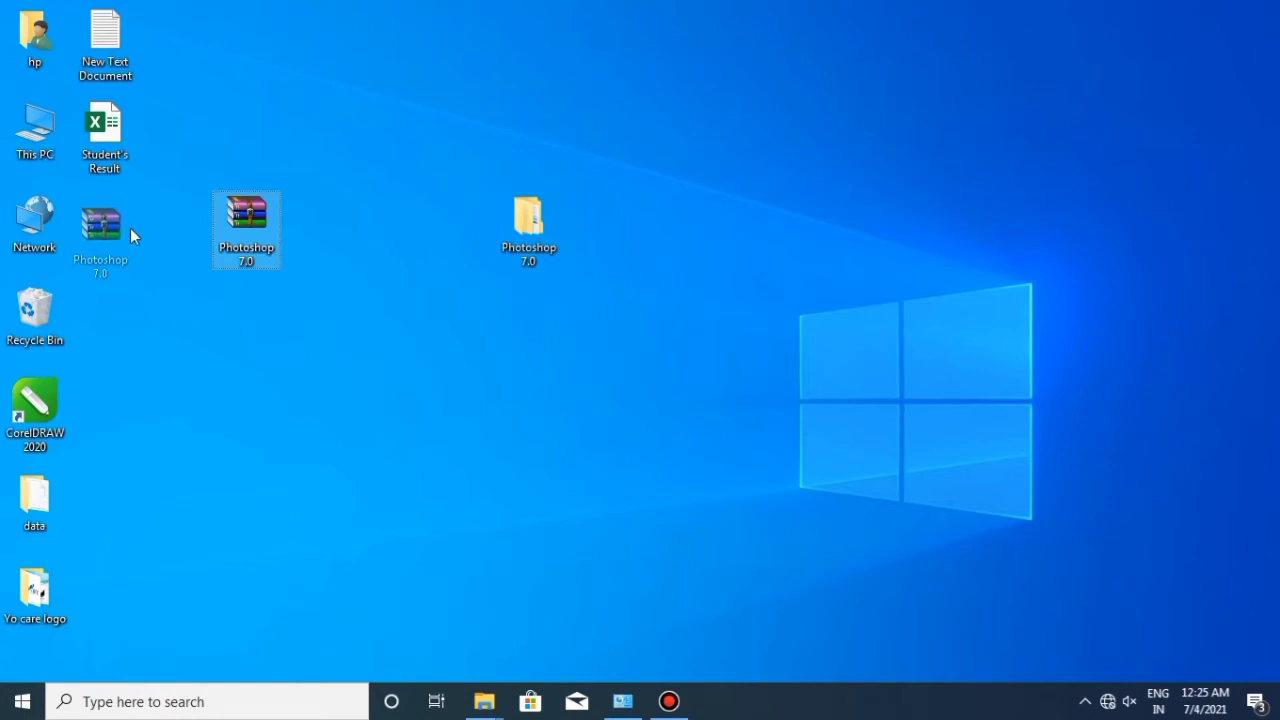
{"action": "right_click", "coordinate": [319, 131]}
{"action": "left_click", "coordinate": [352, 187]}
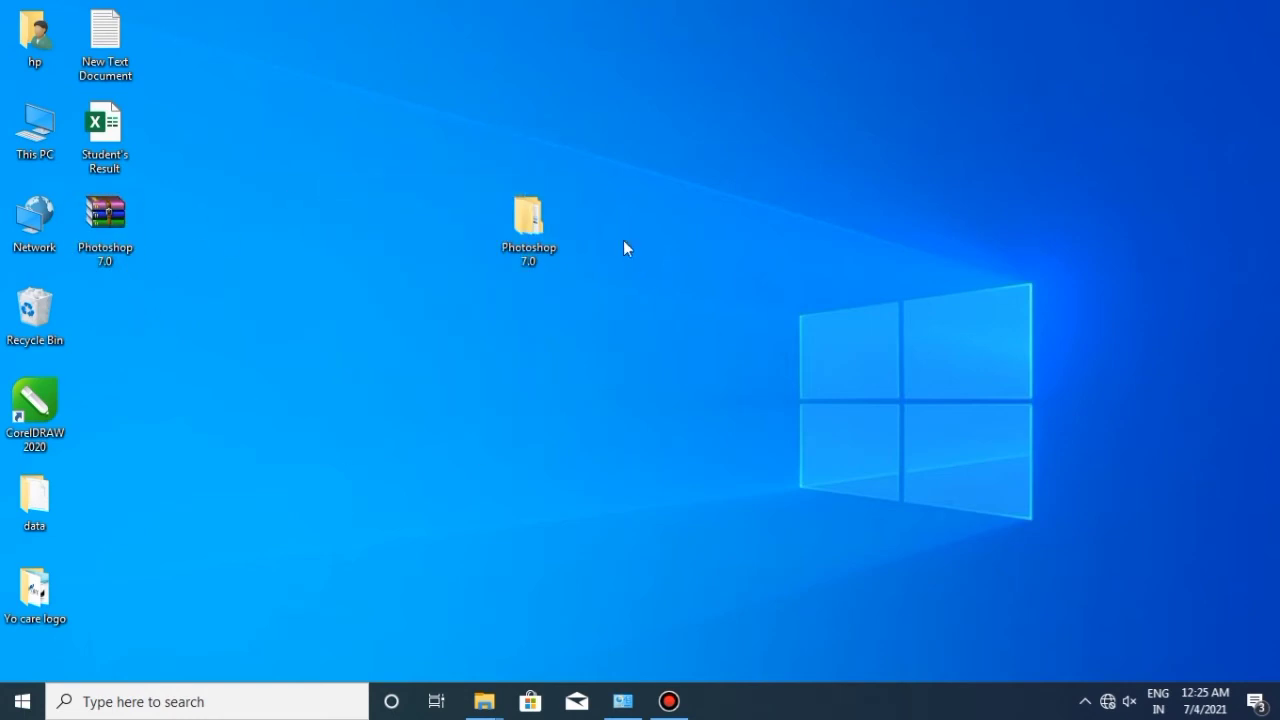
{"action": "left_click", "coordinate": [545, 217]}
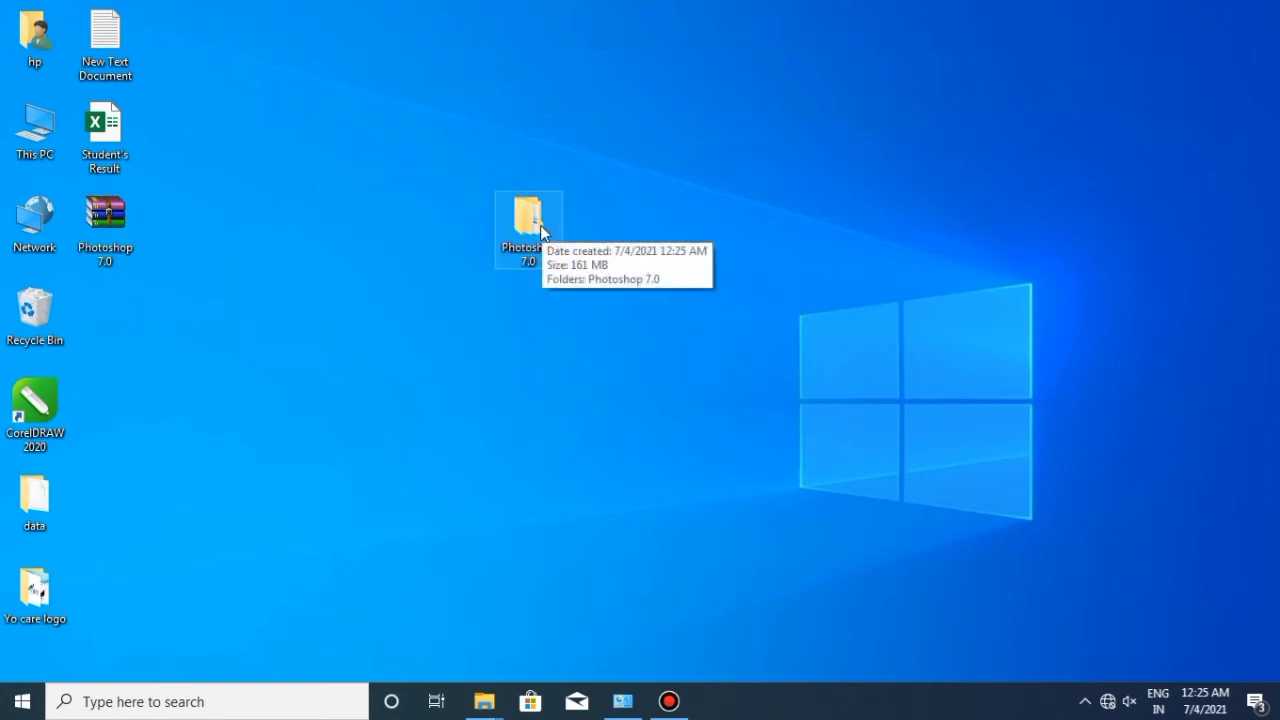
Open Photoshop 7.0 > Photoshop 7.0 and run Setup as administrator
{"action": "double_click", "coordinate": [531, 226]}
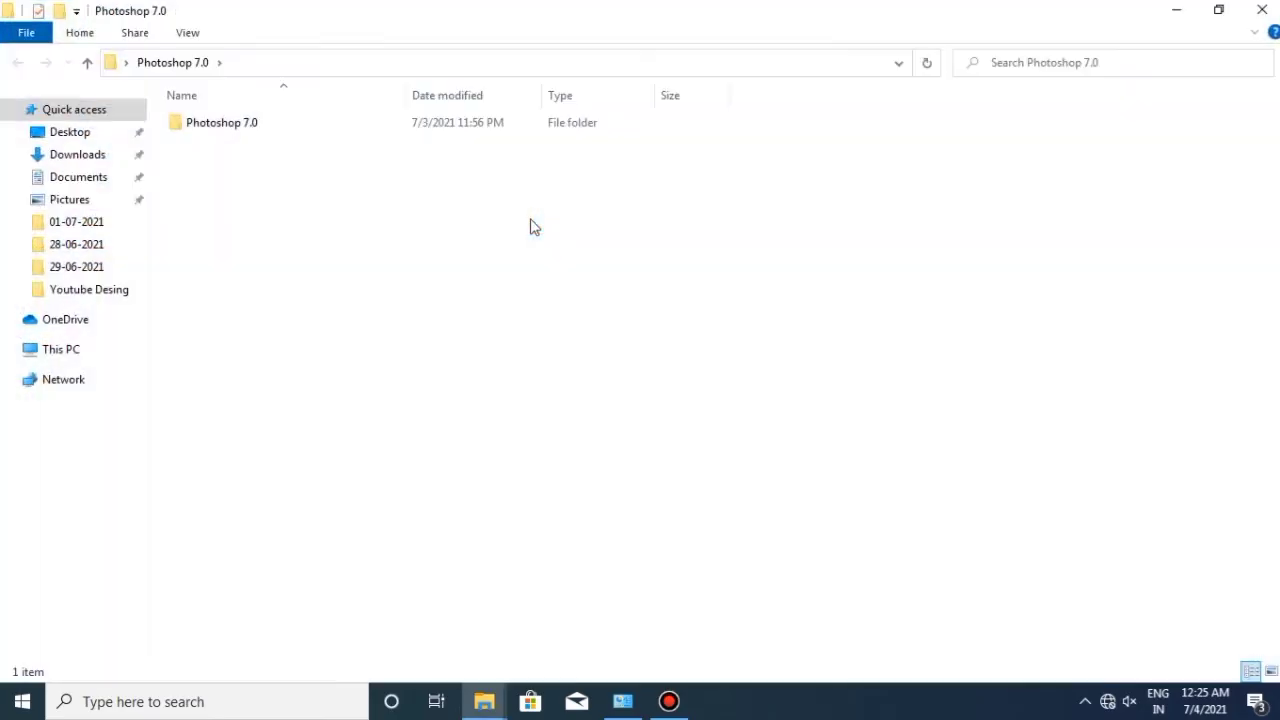
{"action": "double_click", "coordinate": [235, 124]}
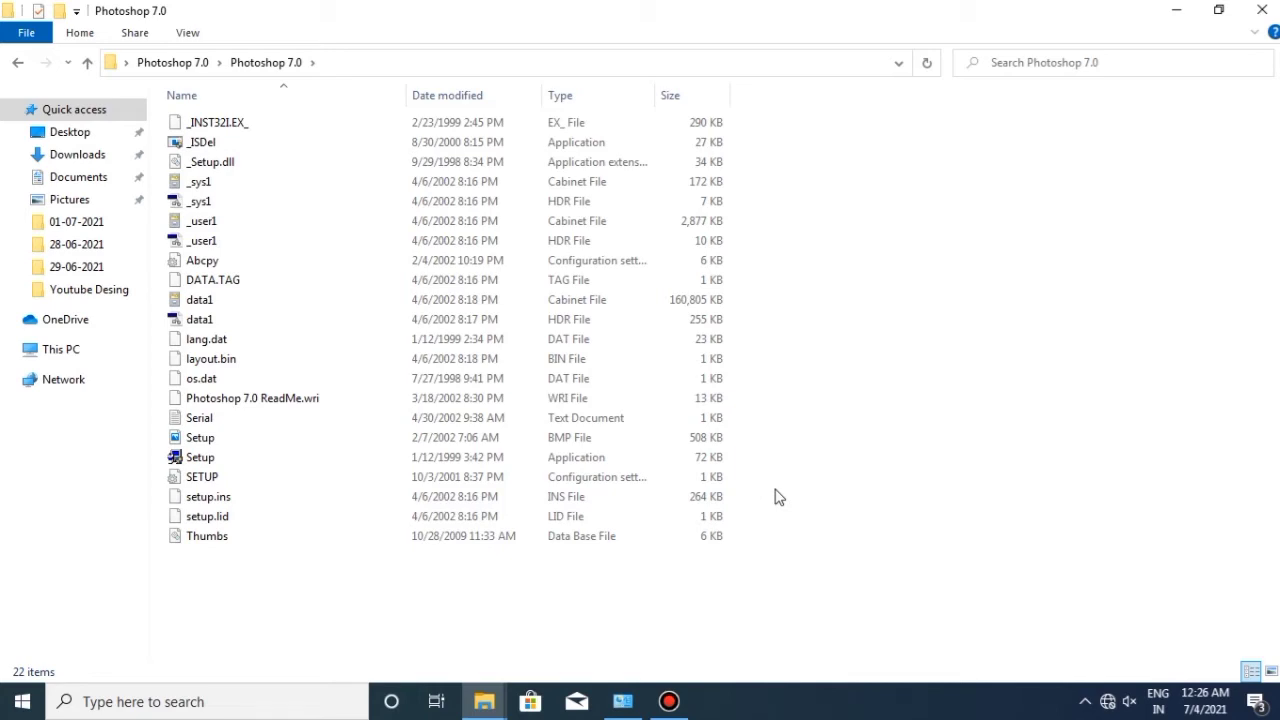
{"action": "mouse_move", "coordinate": [200, 457]}
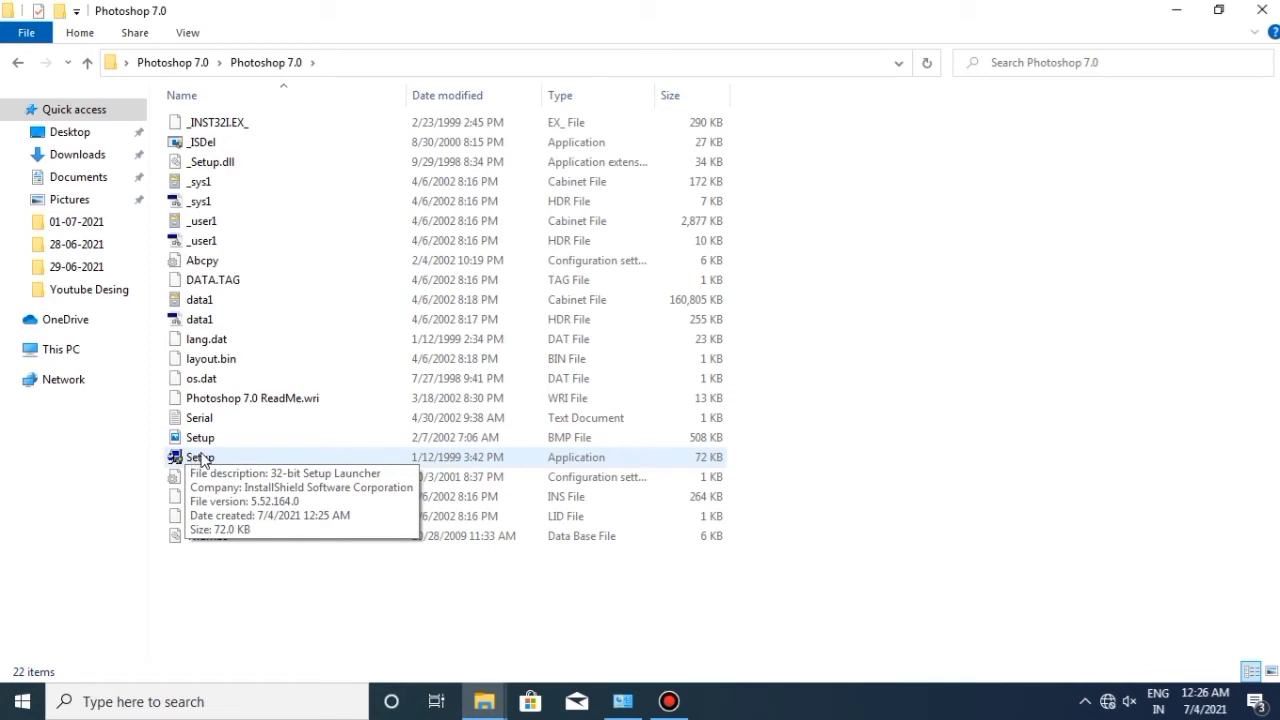
{"action": "right_click", "coordinate": [193, 459]}
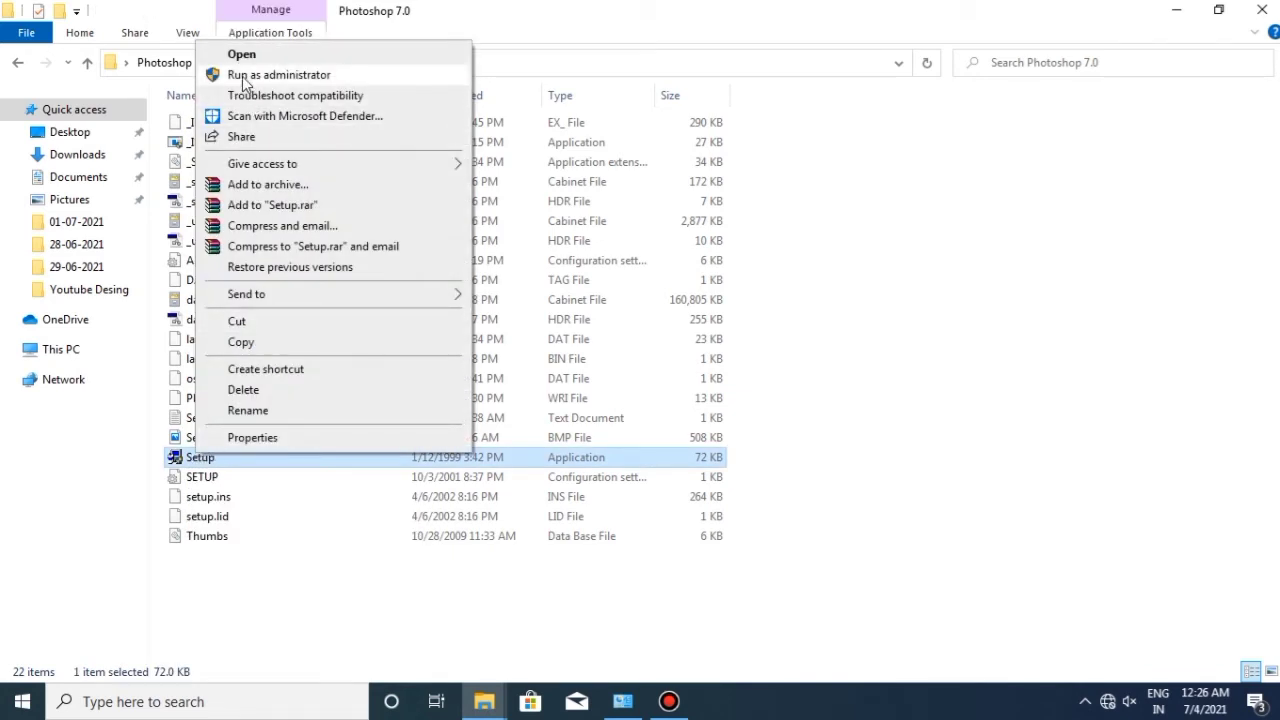
{"action": "left_click", "coordinate": [244, 76]}
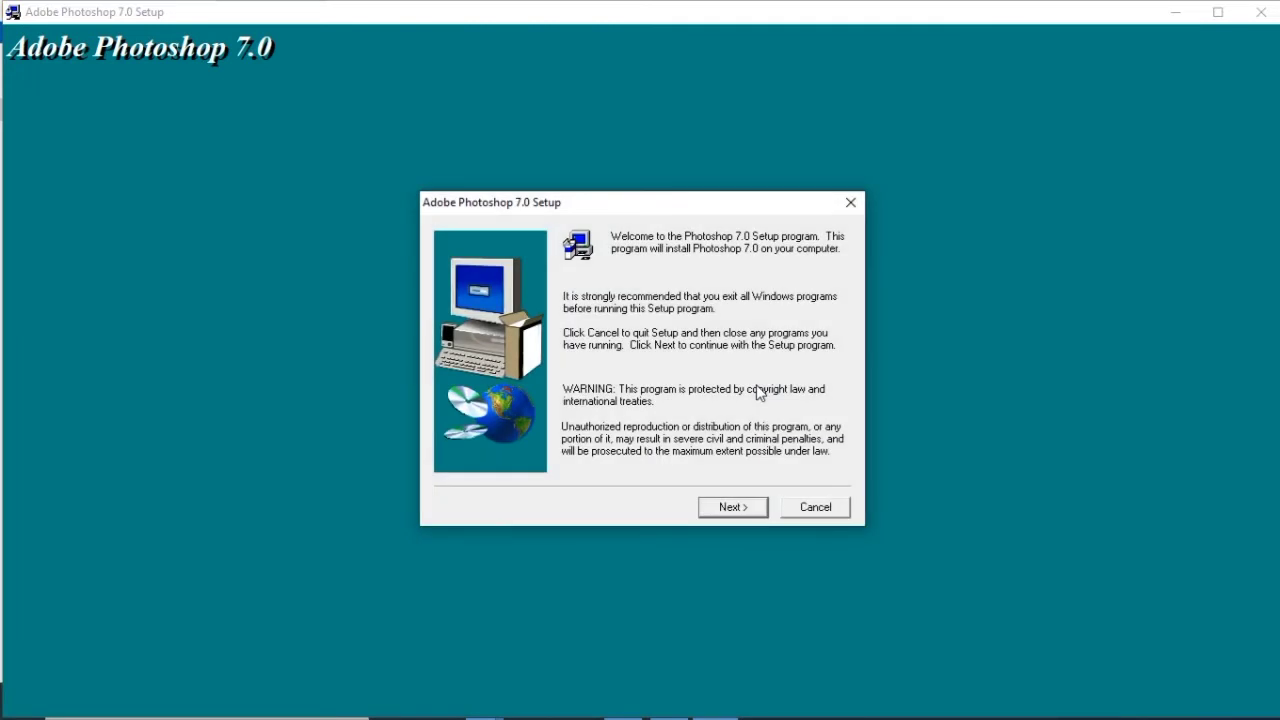
Pass the welcome page and notice, keep US English, and accept the license agreement
{"action": "left_click", "coordinate": [730, 510]}
{"action": "left_click", "coordinate": [795, 414]}
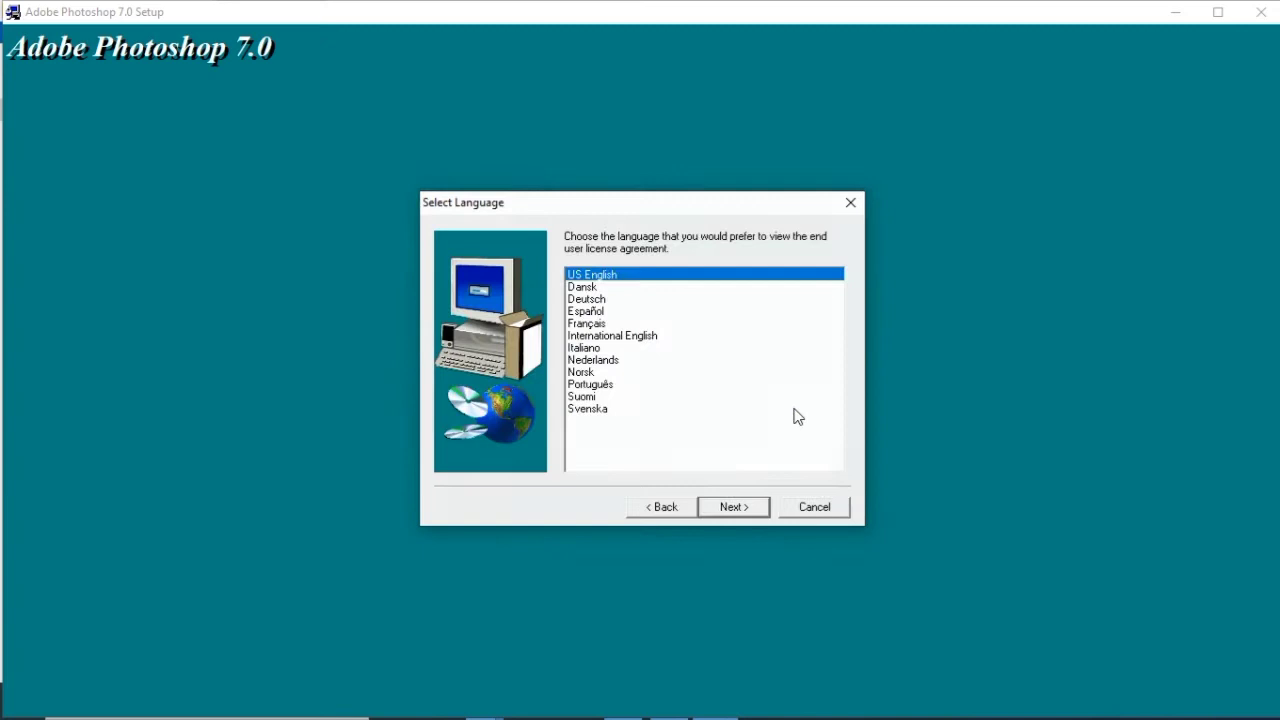
{"action": "left_click", "coordinate": [739, 513]}
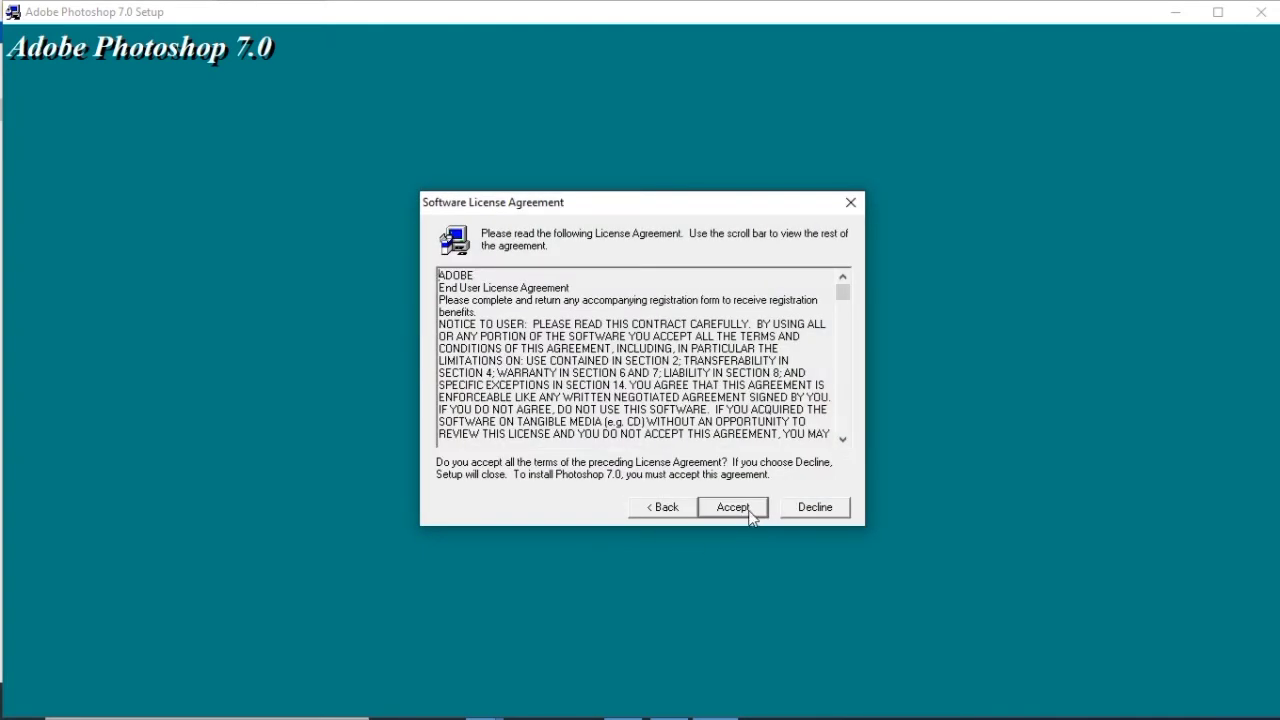
{"action": "left_click", "coordinate": [753, 514]}
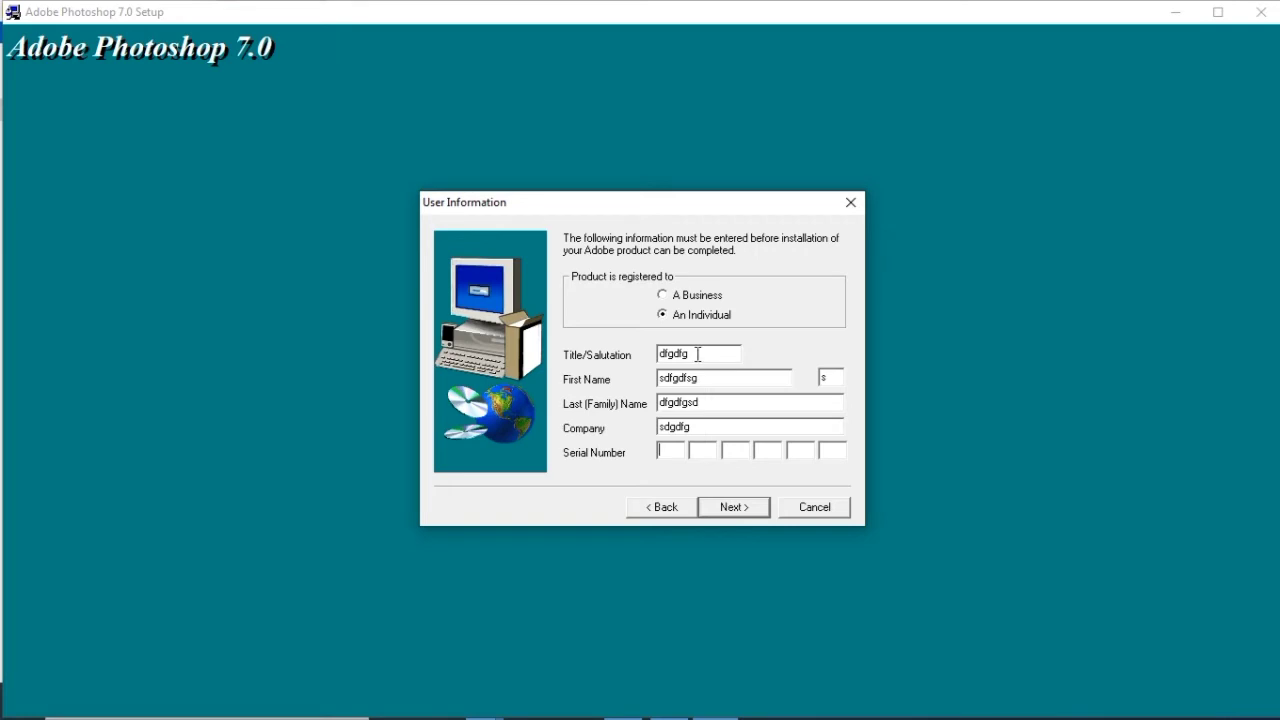
Select the pre-filled Title/Salutation, Last Name and Company text on the User Information page
{"action": "left_click_drag", "start_coordinate": [698, 354], "coordinate": [646, 356]}
{"action": "key", "text": "Tab"}
{"action": "left_click_drag", "start_coordinate": [722, 400], "coordinate": [646, 402]}
{"action": "left_click_drag", "start_coordinate": [728, 427], "coordinate": [619, 432]}
{"action": "left_click_drag", "start_coordinate": [697, 355], "coordinate": [646, 358]}
Delete the Title/Salutation, First Name, Last Name, Company and small-field entries
{"action": "left_click", "coordinate": [701, 353]}
{"action": "mouse_move", "coordinate": [716, 352]}
{"action": "left_mouse_down"}
{"action": "mouse_move", "coordinate": [633, 365]}
{"action": "mouse_move", "coordinate": [645, 380]}
{"action": "mouse_move", "coordinate": [637, 404]}
{"action": "left_mouse_up"}
{"action": "key", "text": "BackSpace"}
{"action": "key", "text": "BackSpace"}
{"action": "key", "text": "BackSpace"}
{"action": "left_click_drag", "start_coordinate": [706, 425], "coordinate": [637, 428]}
{"action": "key", "text": "BackSpace"}
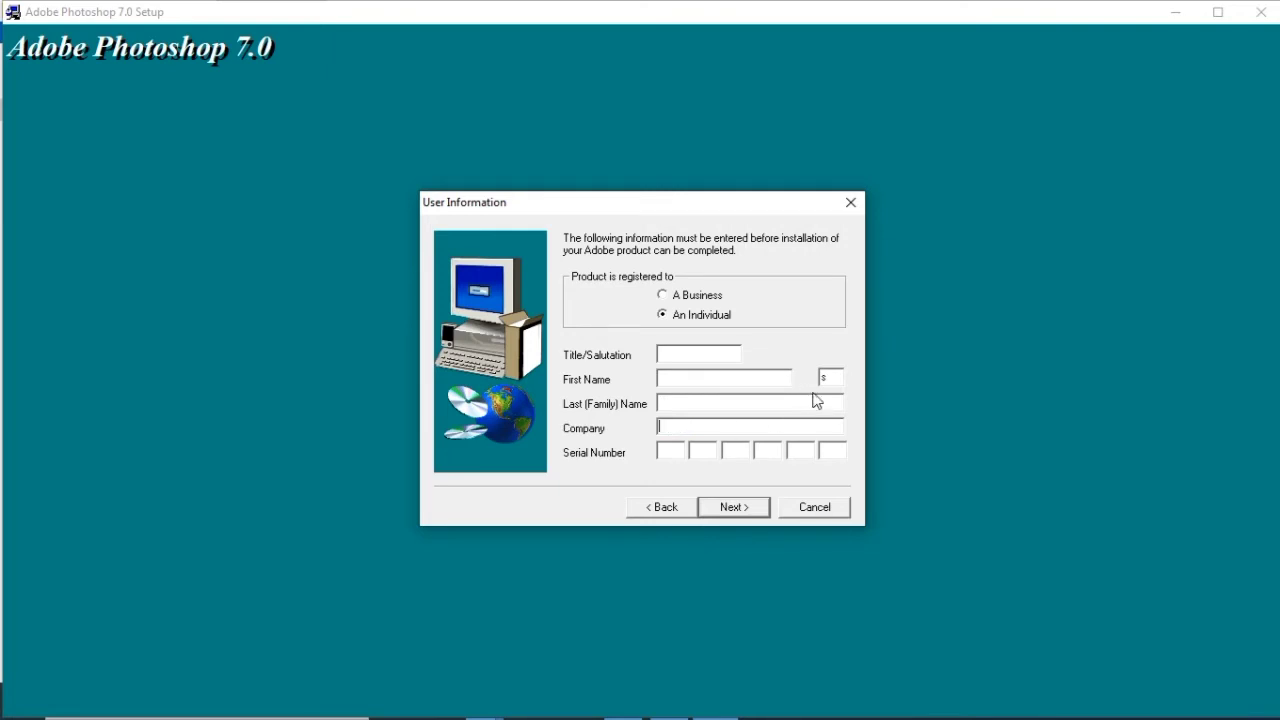
{"action": "left_click_drag", "start_coordinate": [834, 378], "coordinate": [818, 380]}
{"action": "key", "text": "BackSpace"}
Minimize Setup, open Serial.txt in Notepad, and copy the serial number
{"action": "left_click", "coordinate": [1178, 12]}
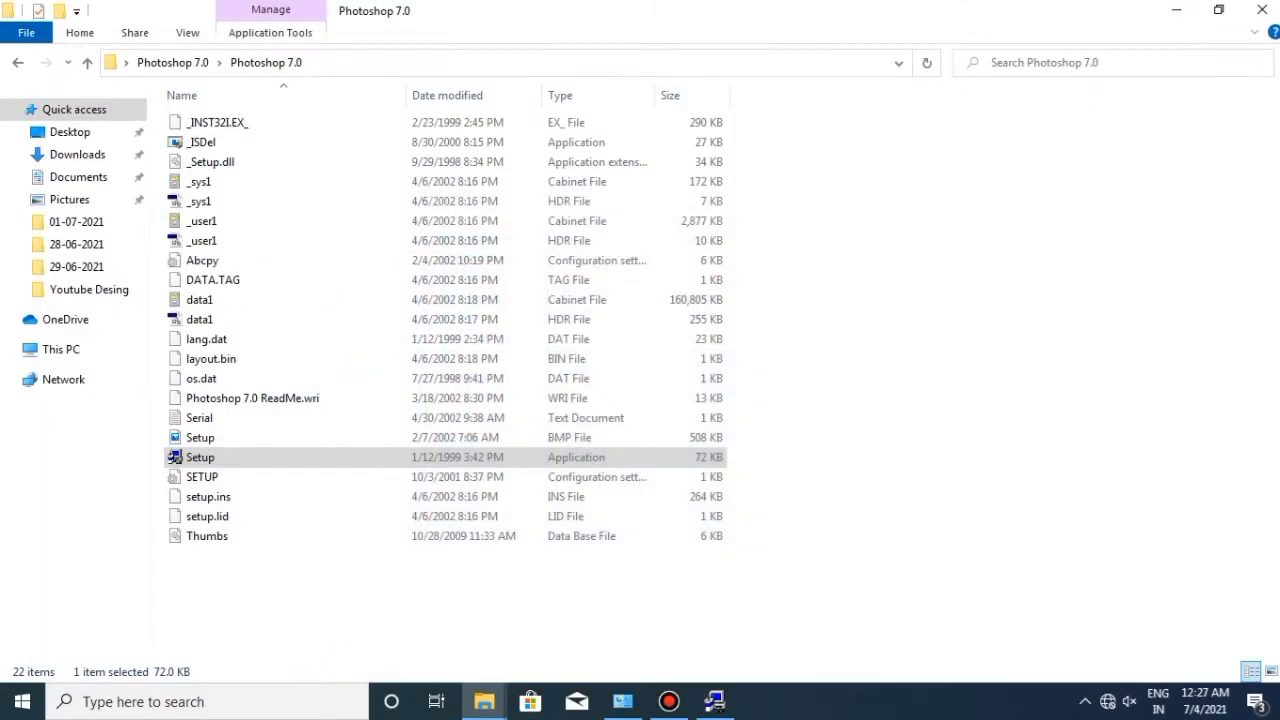
{"action": "double_click", "coordinate": [196, 424]}
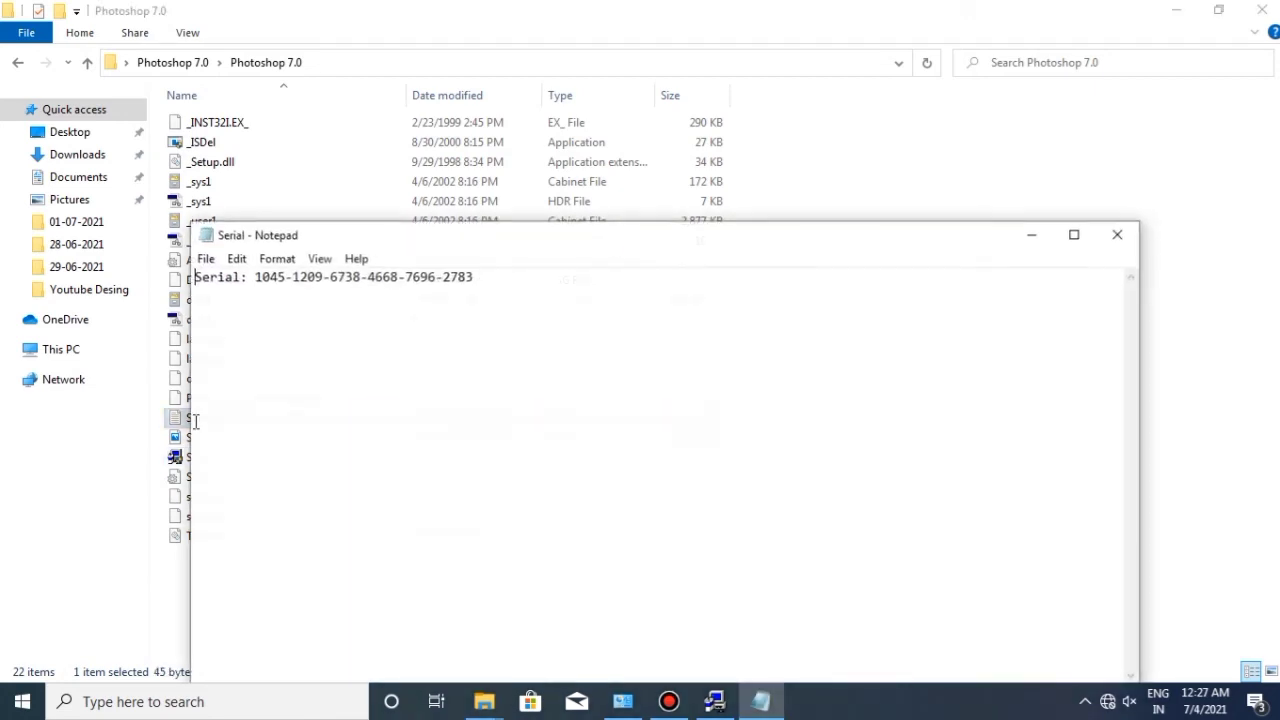
{"action": "left_click_drag", "start_coordinate": [254, 277], "coordinate": [518, 280]}
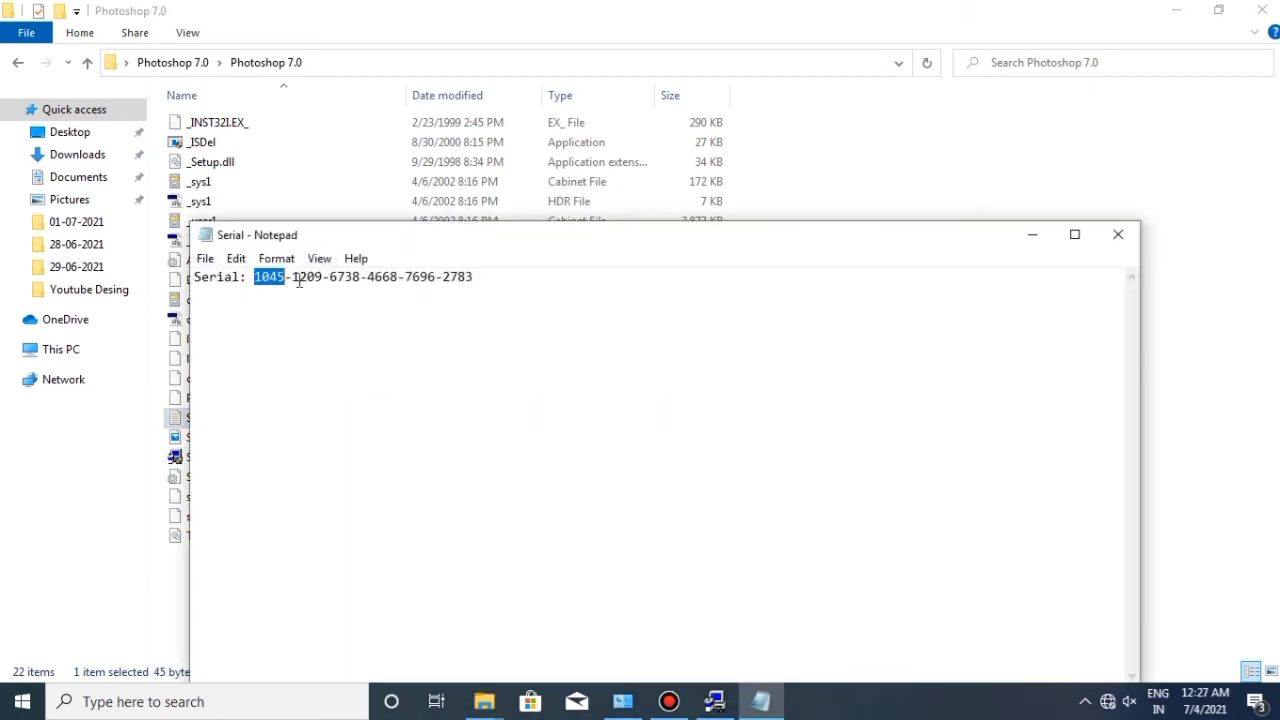
{"action": "right_click", "coordinate": [373, 281]}
{"action": "left_click", "coordinate": [424, 346]}
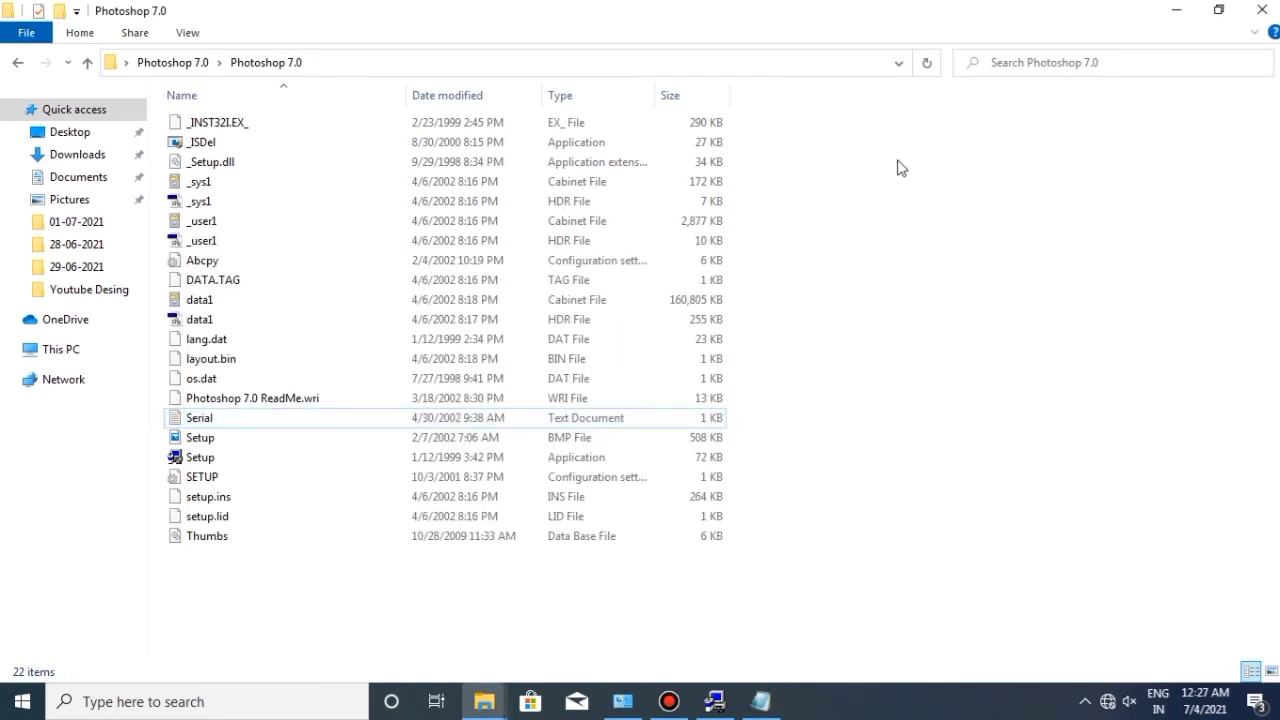
Hide the Photoshop 7.0 folder window and bring Setup back to the front
{"action": "left_click", "coordinate": [897, 167]}
{"action": "left_click", "coordinate": [1170, 10]}
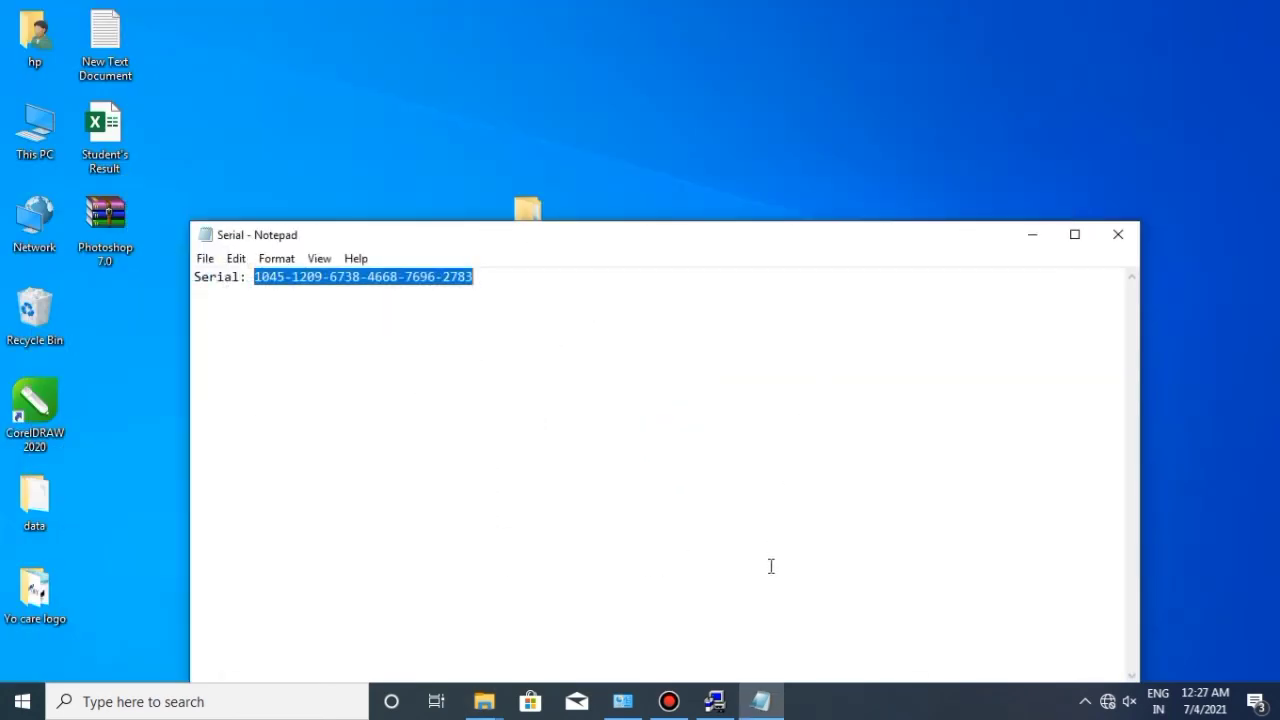
{"action": "left_click", "coordinate": [727, 702]}
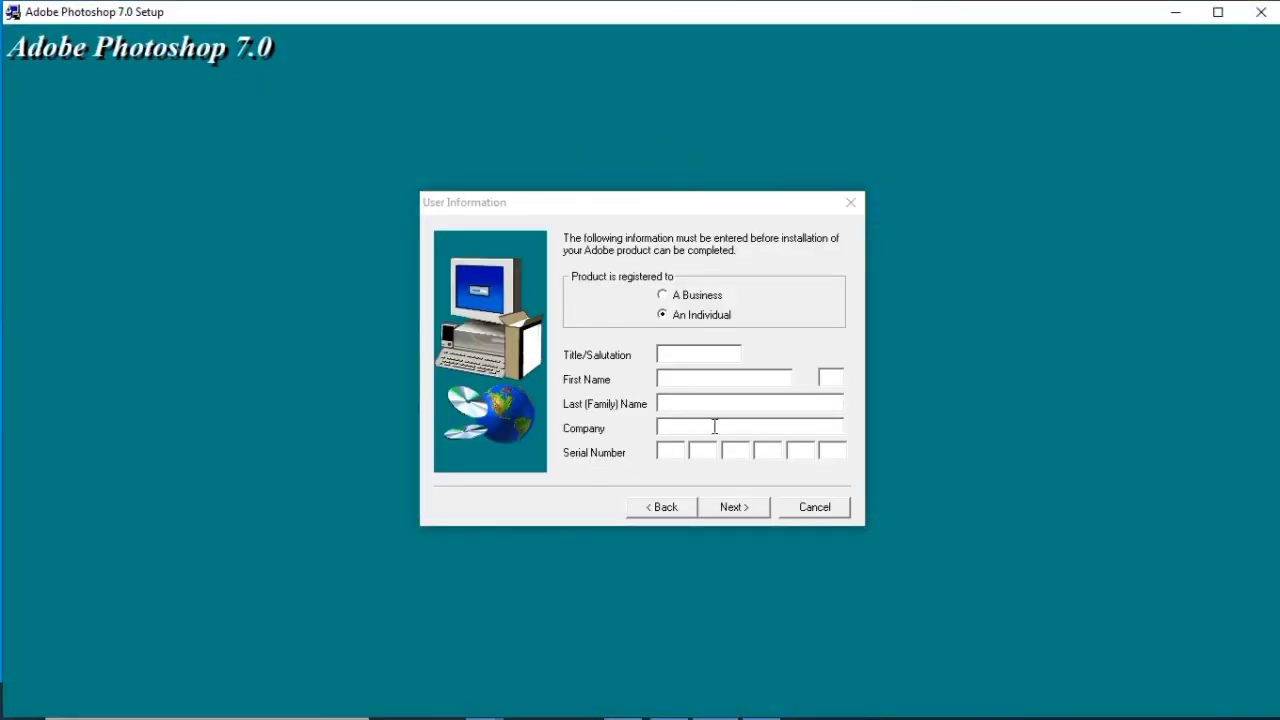
Paste the copied serial number into the six Serial Number boxes
{"action": "left_click", "coordinate": [670, 452]}
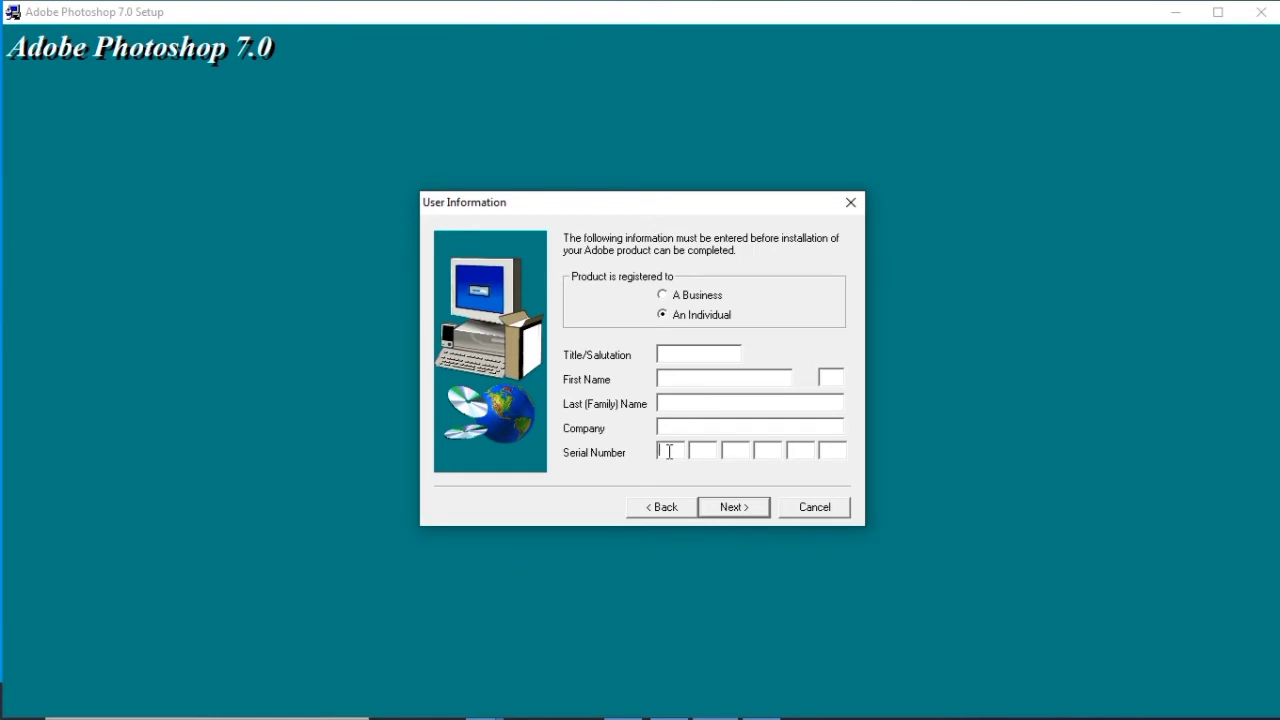
{"action": "right_click", "coordinate": [669, 452]}
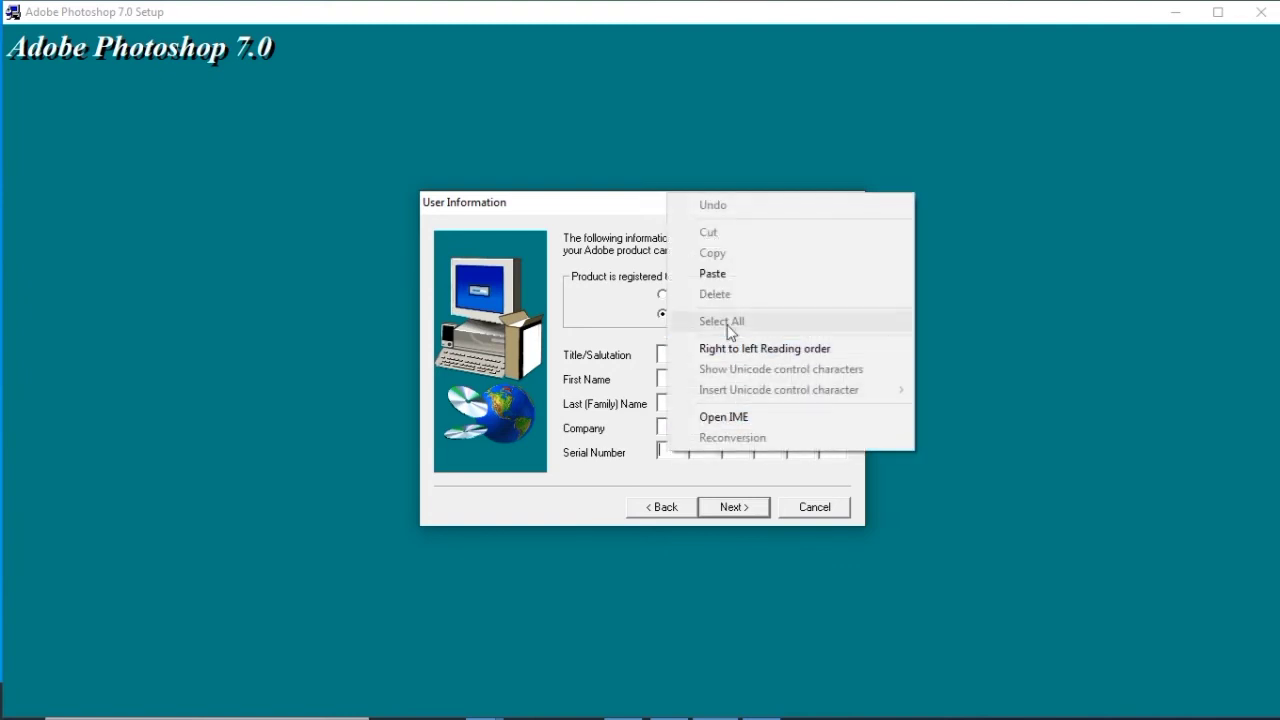
{"action": "left_click", "coordinate": [720, 280]}
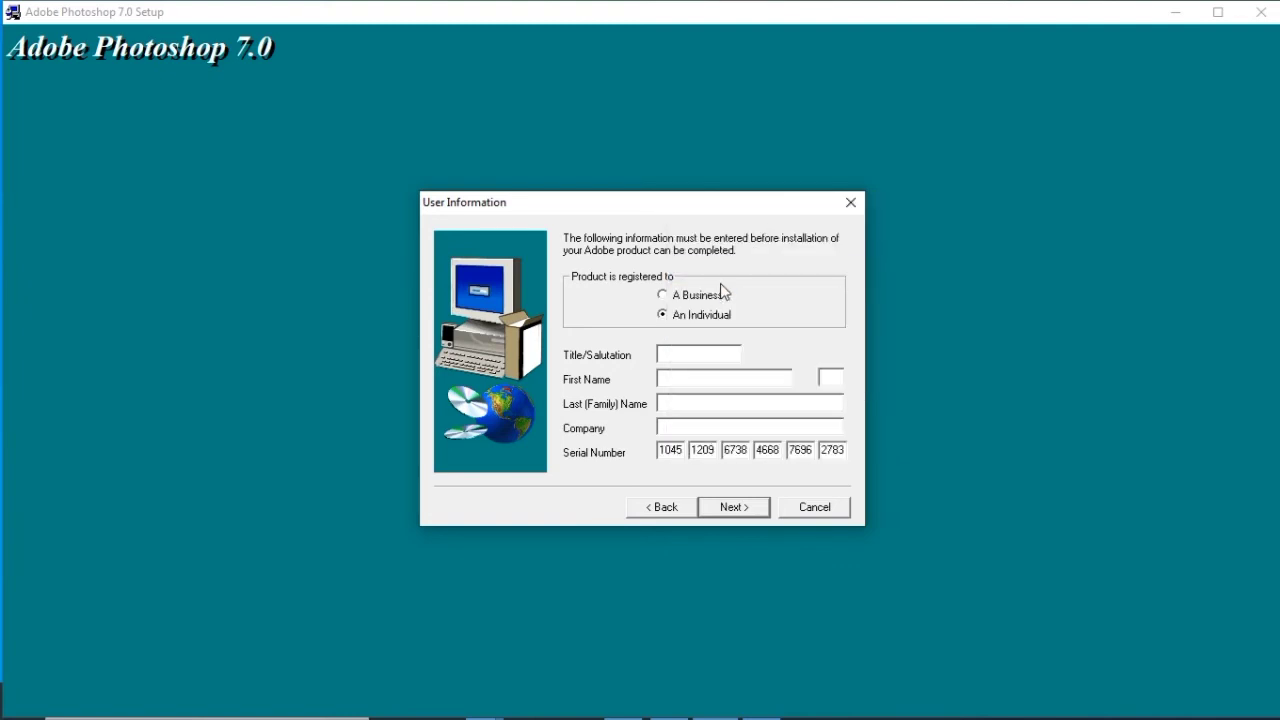
Dismiss the missing-name warning and enter placeholder title and first-name text
{"action": "left_click", "coordinate": [740, 511]}
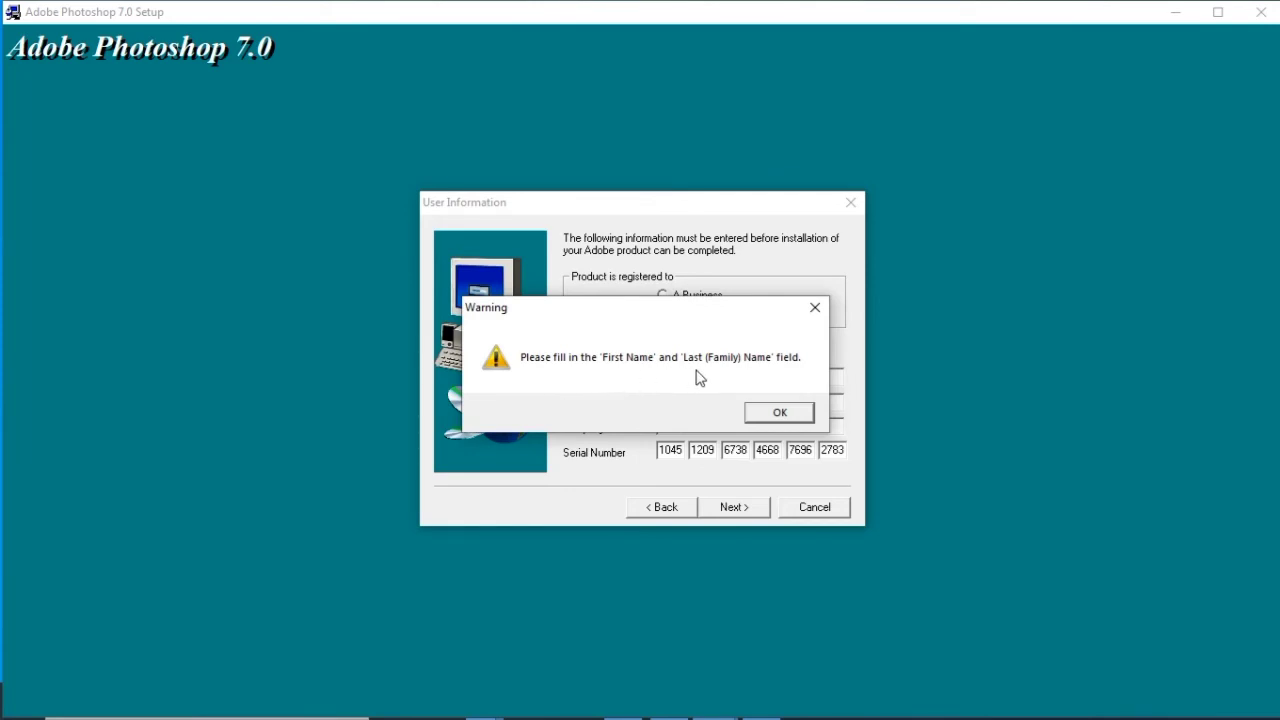
{"action": "left_click", "coordinate": [788, 418]}
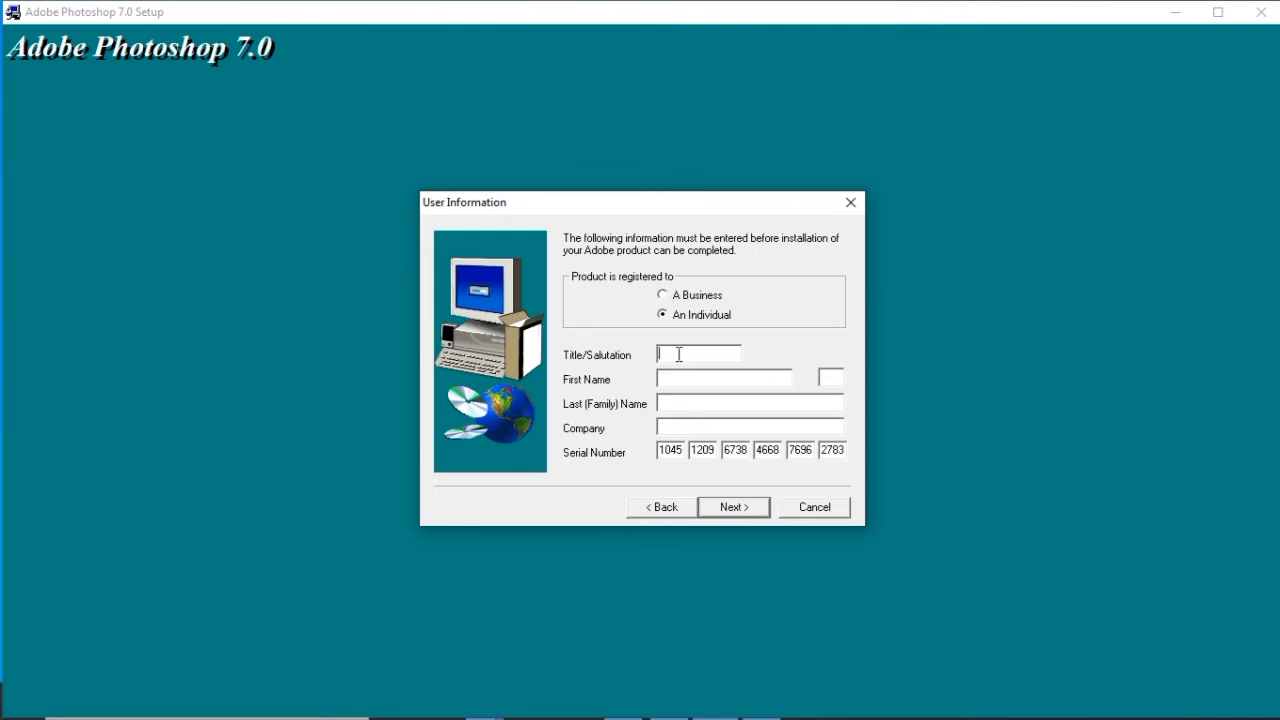
{"action": "type", "text": "dfsdlasd"}
{"action": "left_click", "coordinate": [680, 378]}
{"action": "type", "text": "dfsdfasd"}
{"action": "type", "text": "sdfsdfsdfsd"}
{"action": "type", "text": "sdfasdfa"}
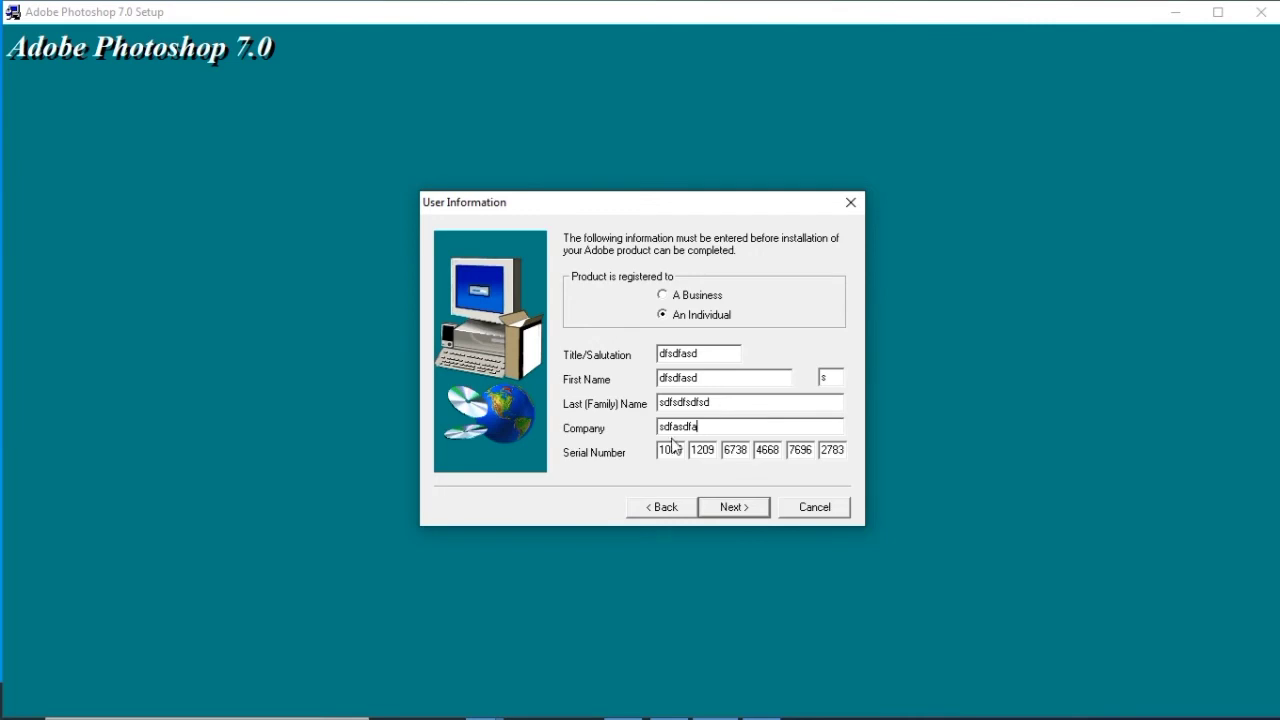
Confirm the registration details and run a Typical install with default folder and file associations
{"action": "left_click", "coordinate": [749, 508]}
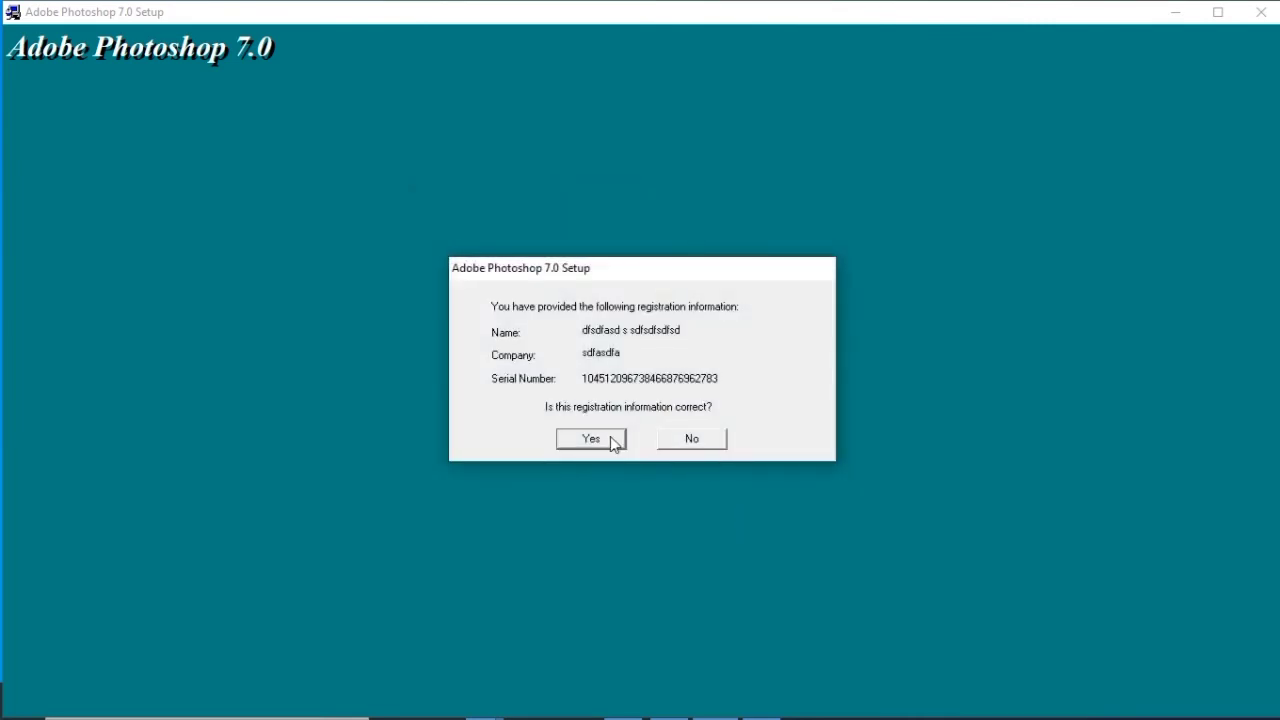
{"action": "left_click", "coordinate": [611, 438]}
{"action": "left_click", "coordinate": [741, 514]}
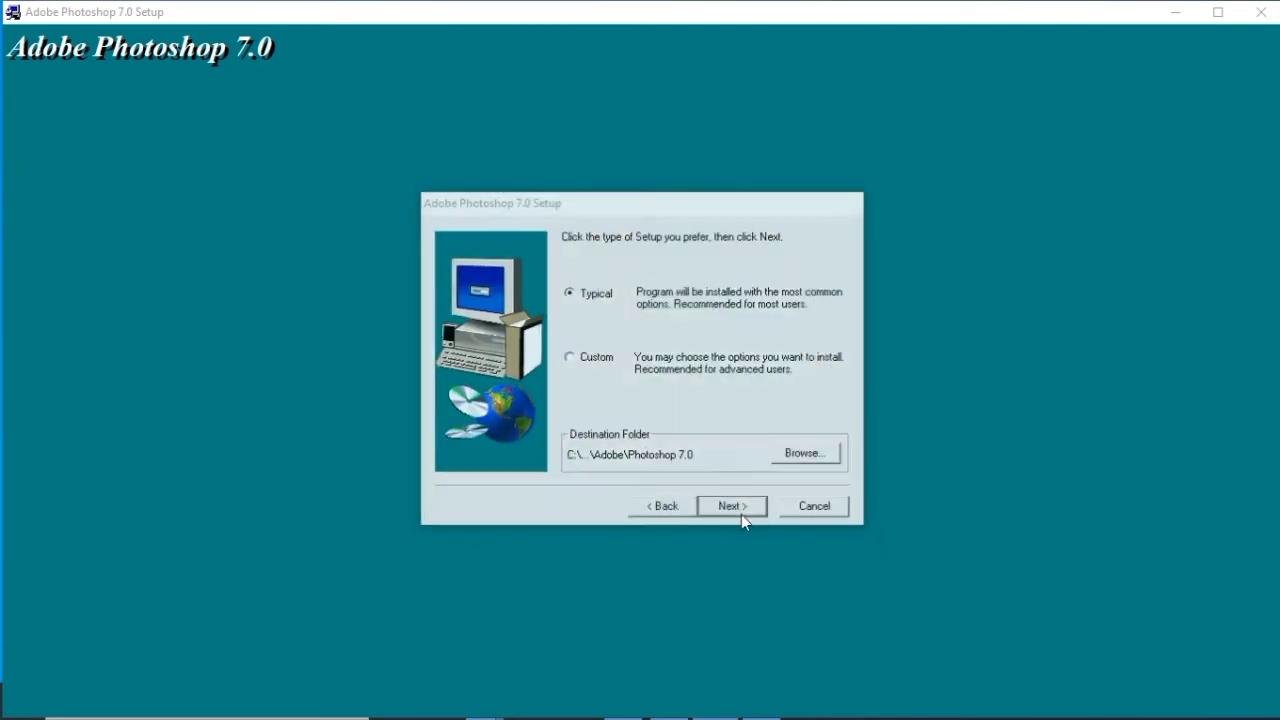
{"action": "left_click", "coordinate": [741, 514]}
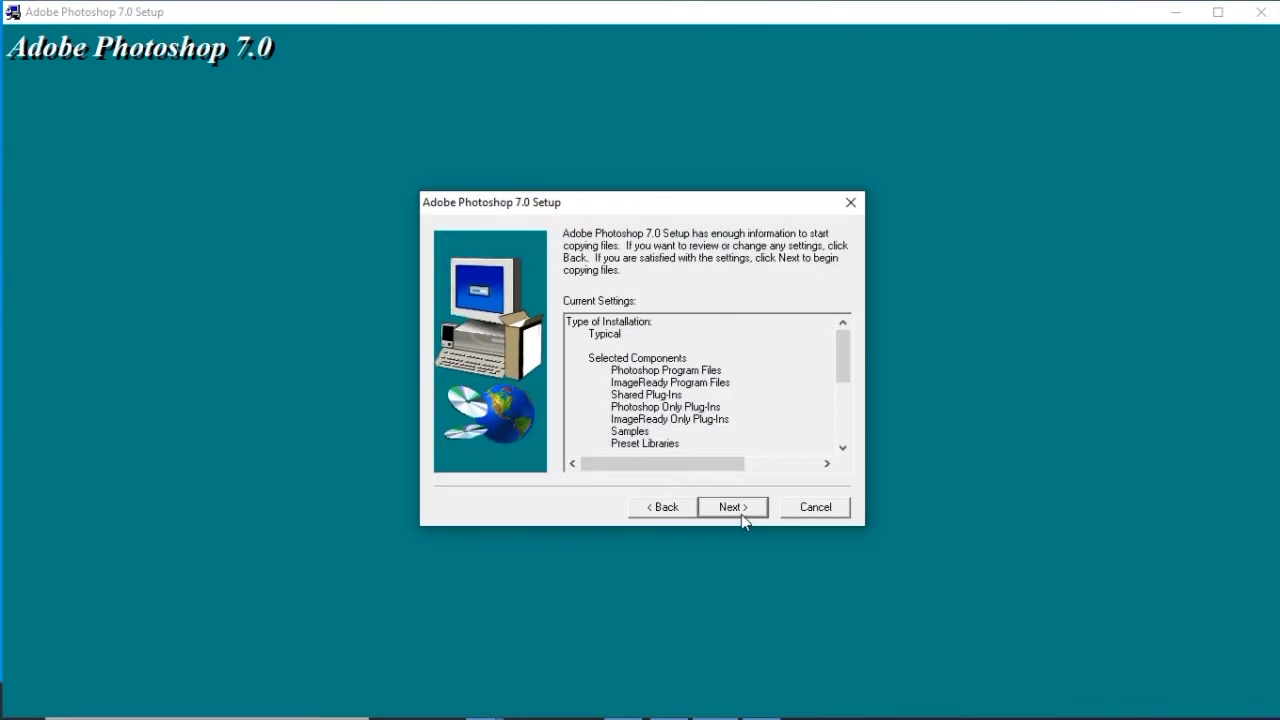
{"action": "left_click", "coordinate": [741, 514]}
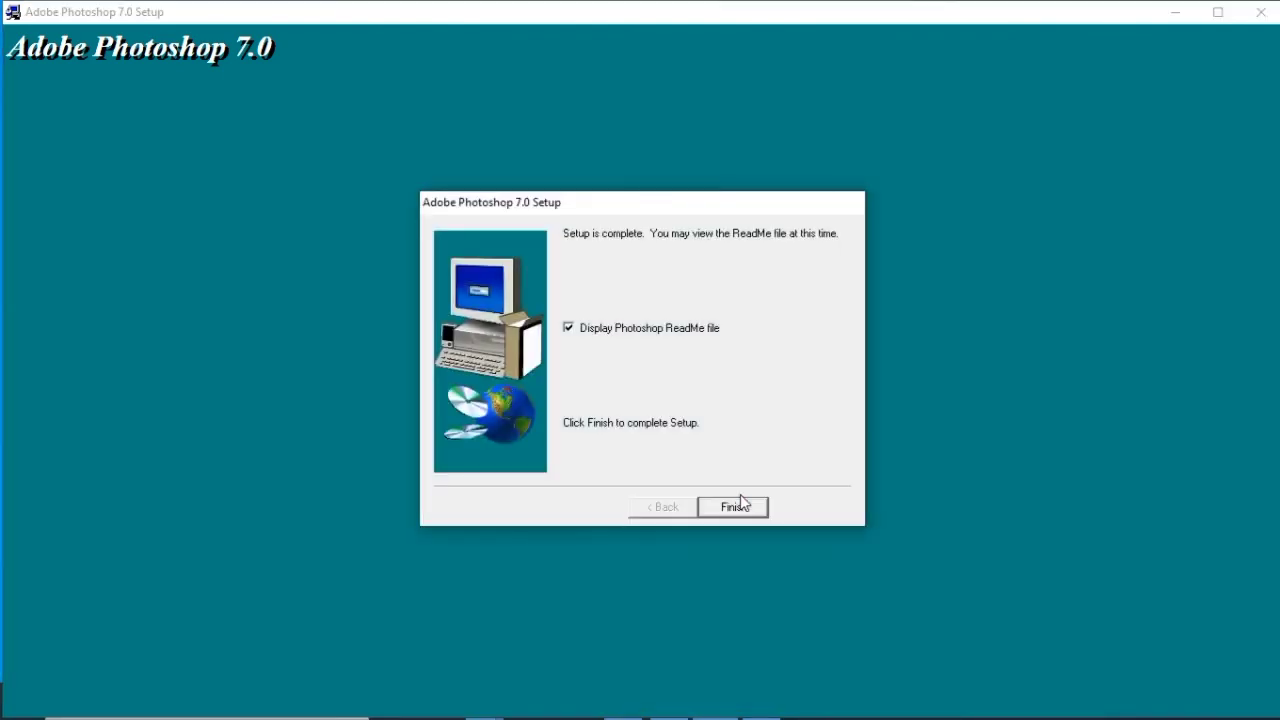
Finish Setup, close the Read Me, thank-you message and Serial notes, and move the Photoshop 7.0 folder into the icon column
{"action": "left_click", "coordinate": [740, 505]}
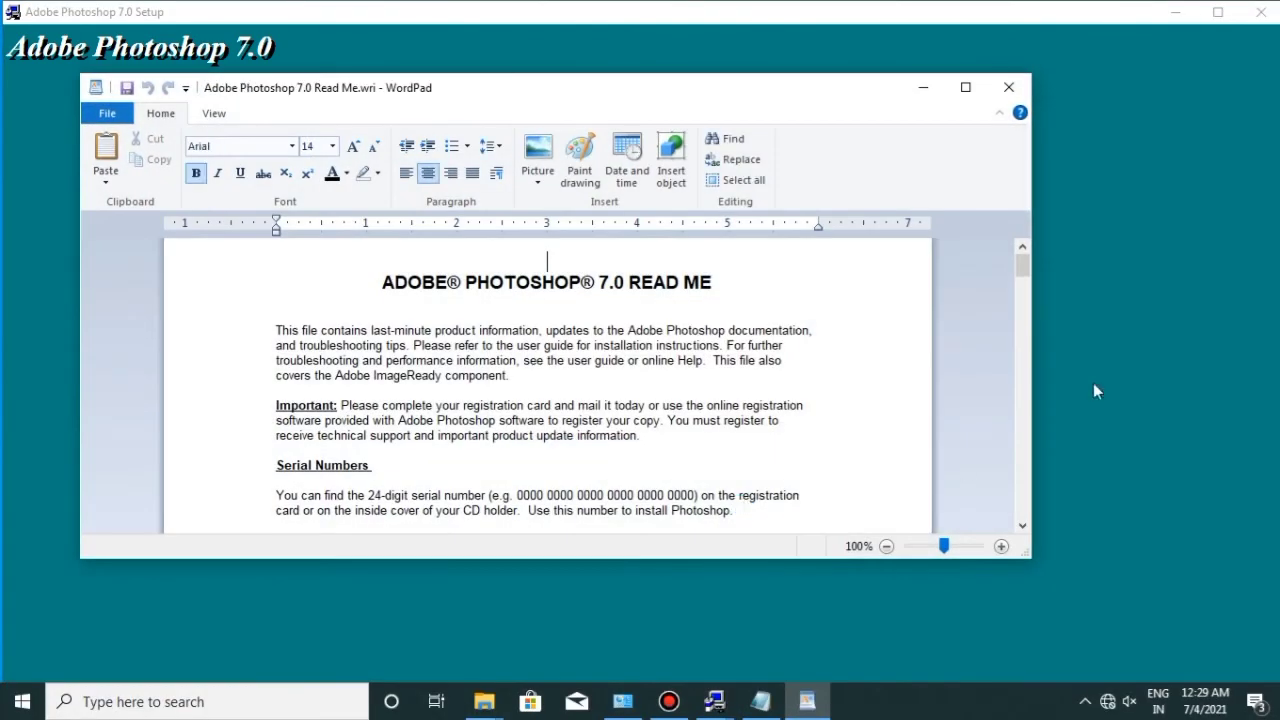
{"action": "left_click", "coordinate": [1018, 88]}
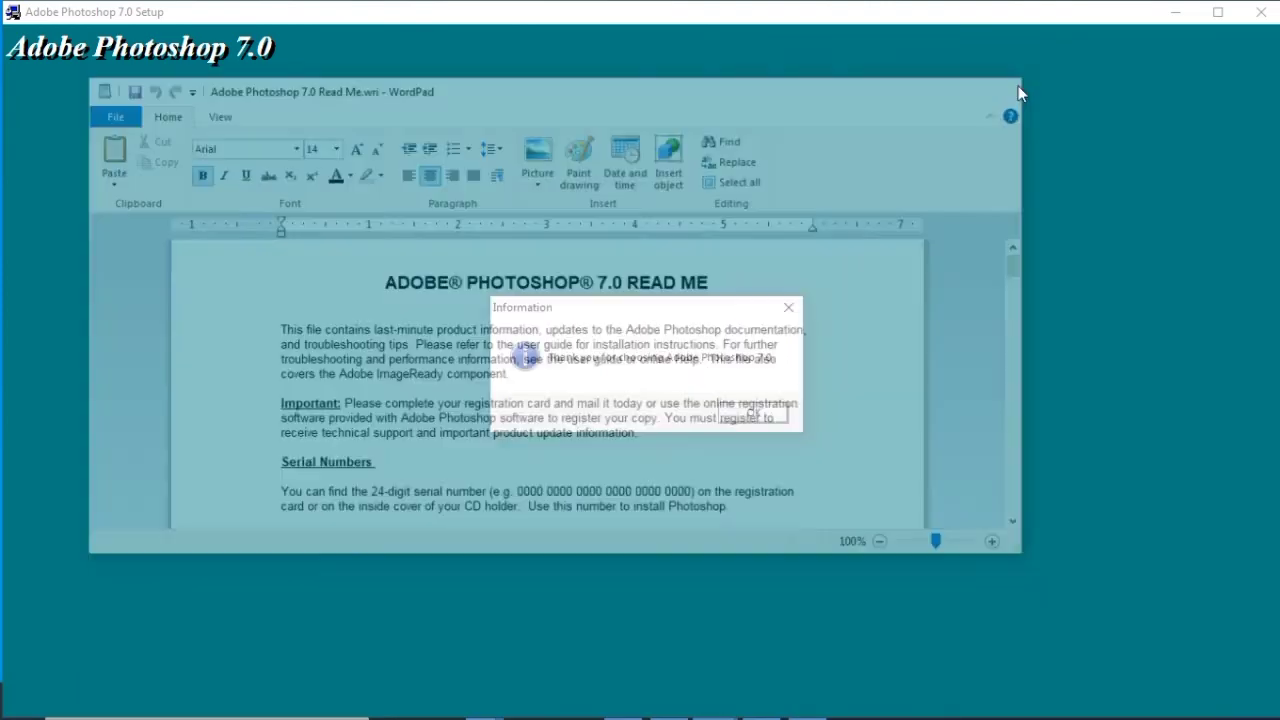
{"action": "left_click", "coordinate": [766, 416]}
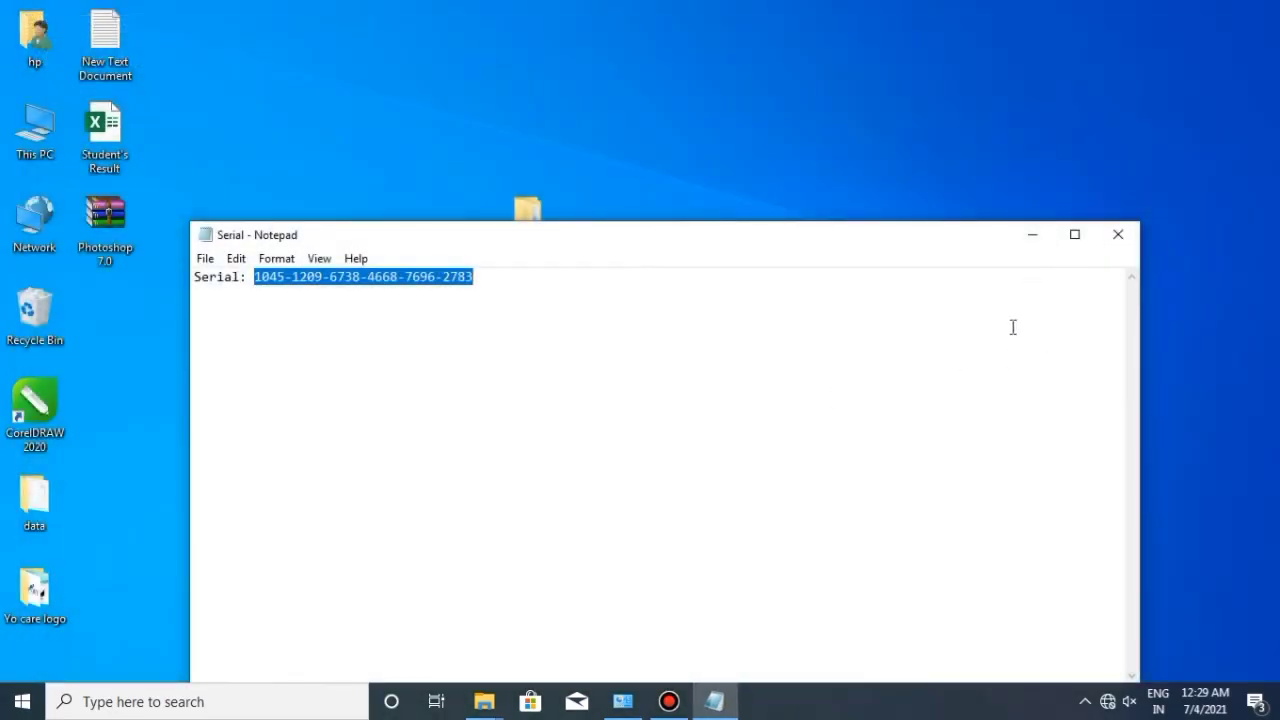
{"action": "left_click", "coordinate": [1118, 236]}
{"action": "left_click_drag", "start_coordinate": [529, 228], "coordinate": [105, 322]}
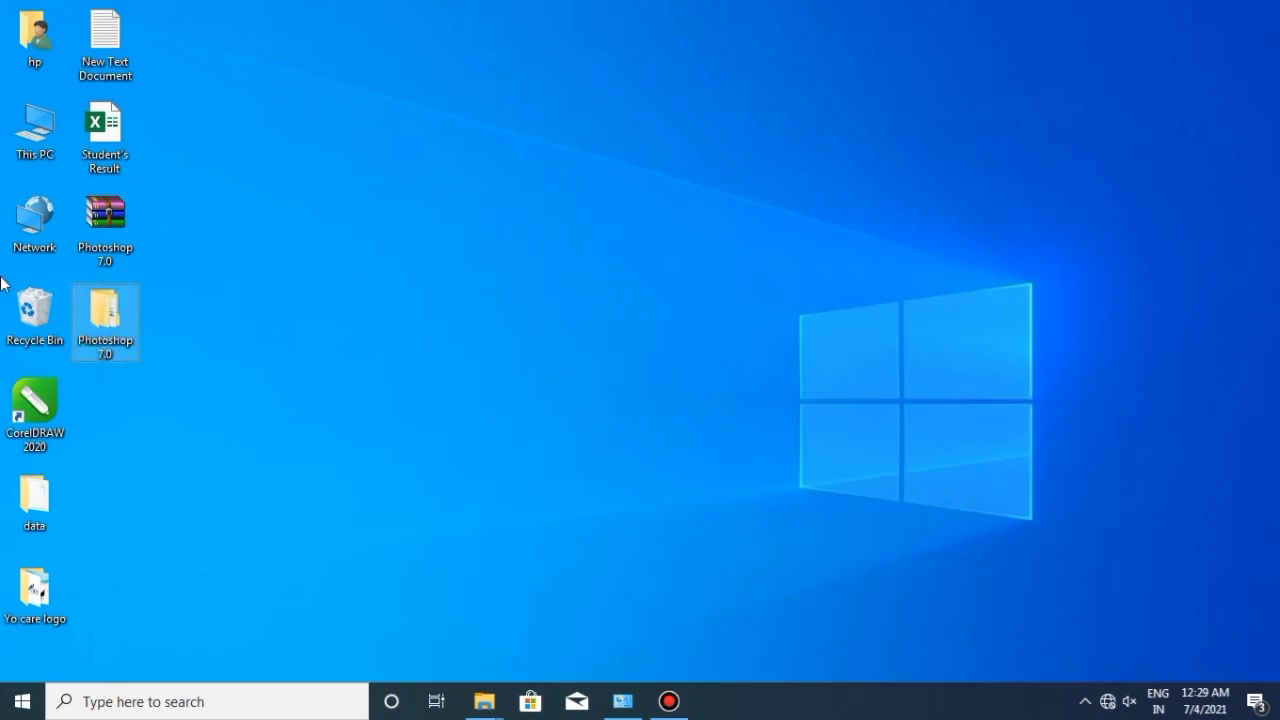
Drag Adobe Photoshop 7.0 from Start onto the desktop beside the other icons, refresh, and launch it
{"action": "left_click", "coordinate": [22, 703]}
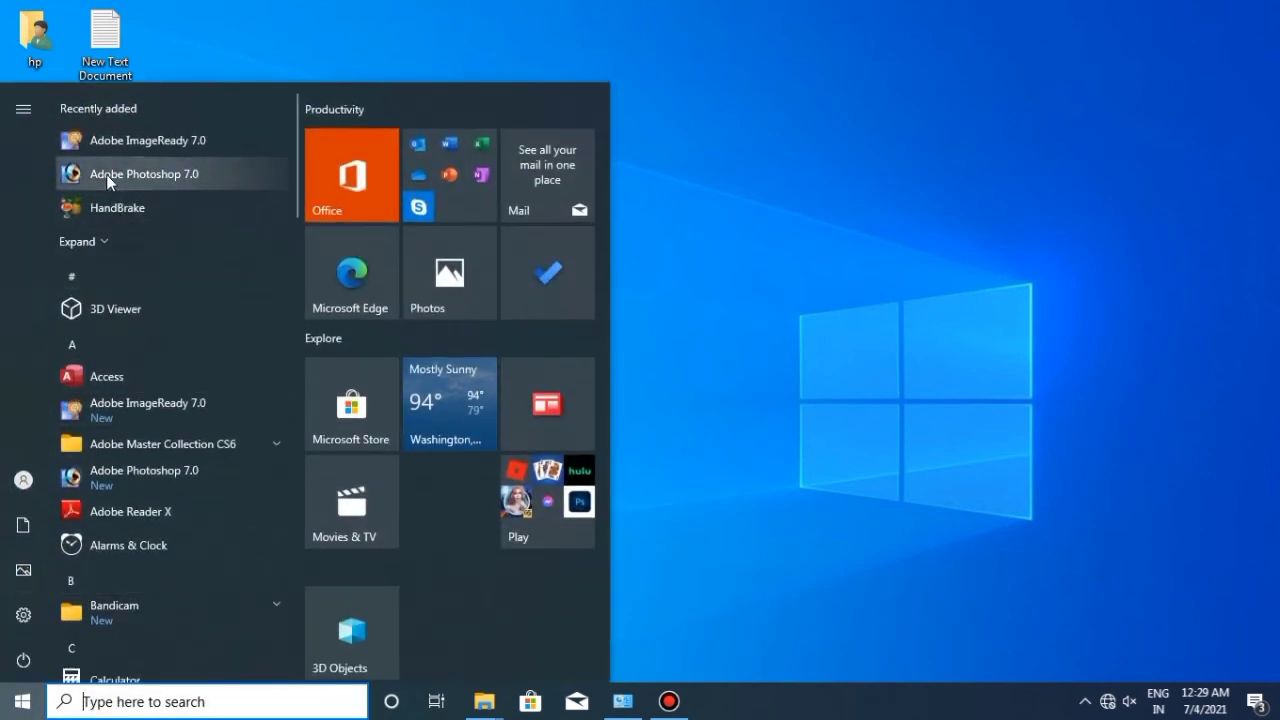
{"action": "mouse_move", "coordinate": [106, 174]}
{"action": "left_mouse_down"}
{"action": "mouse_move", "coordinate": [878, 202]}
{"action": "mouse_move", "coordinate": [881, 174]}
{"action": "left_mouse_up"}
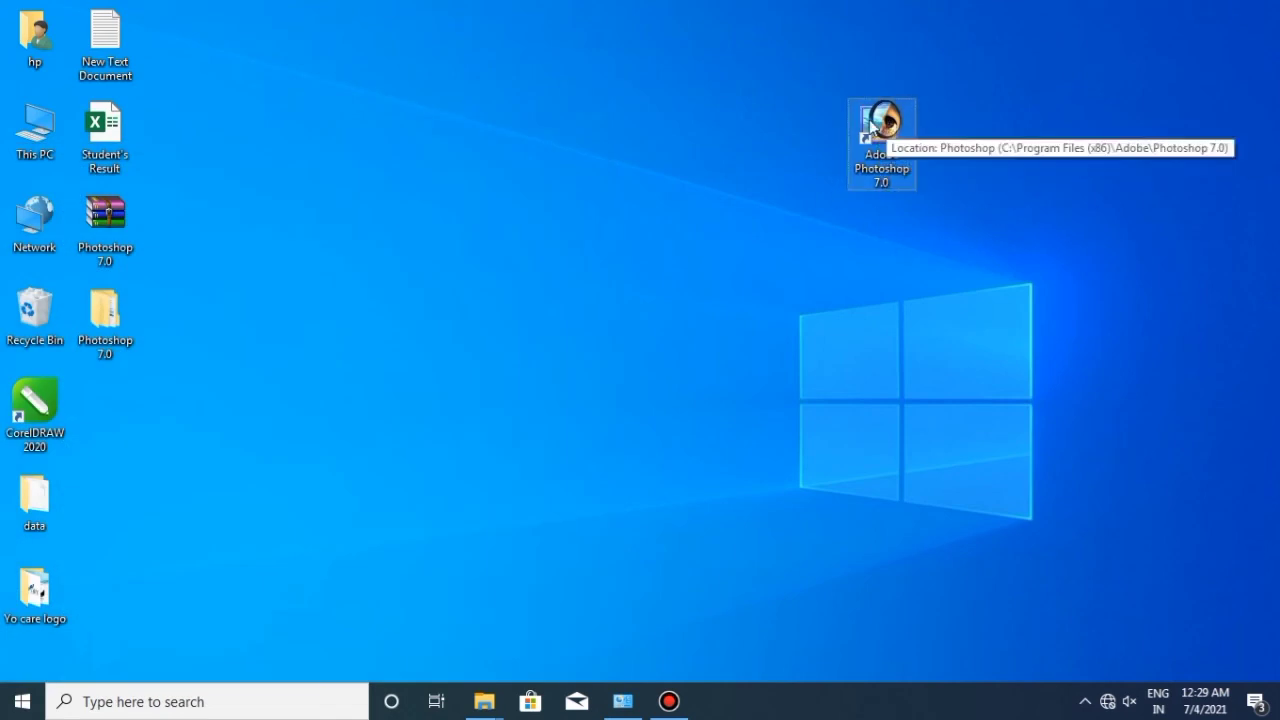
{"action": "left_click_drag", "start_coordinate": [869, 119], "coordinate": [258, 95]}
{"action": "right_click", "coordinate": [486, 93]}
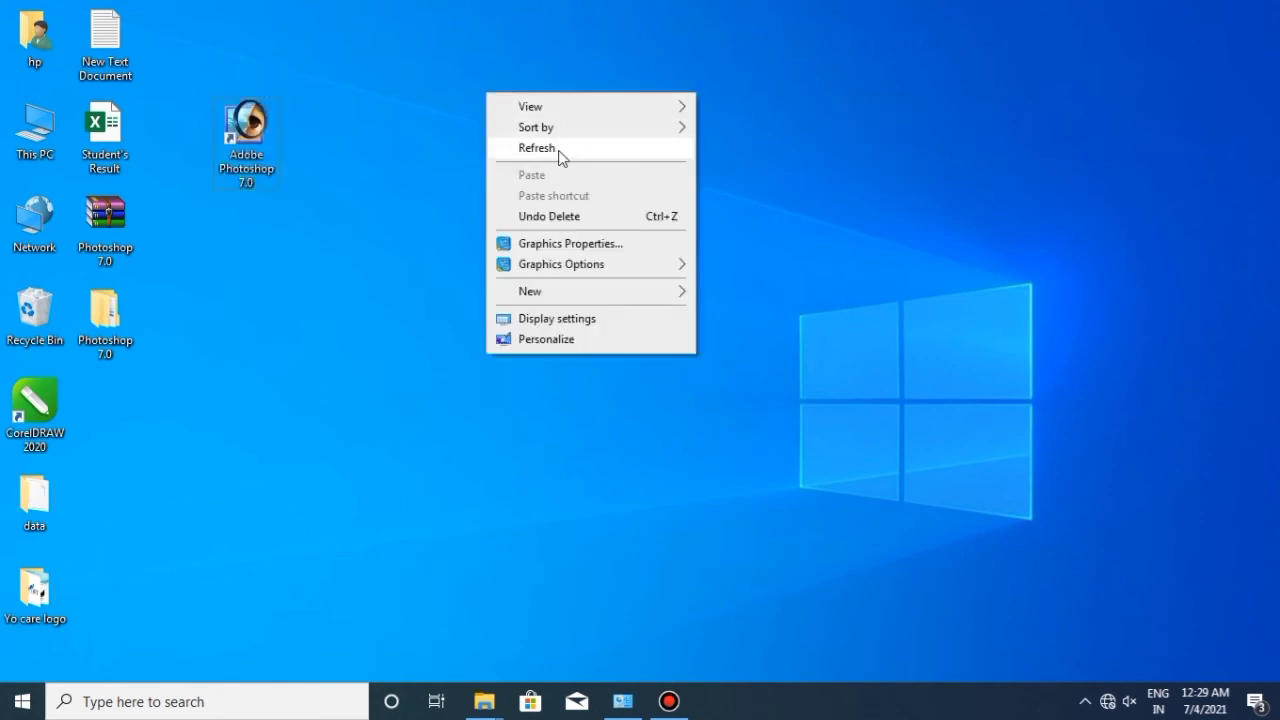
{"action": "left_click", "coordinate": [558, 150]}
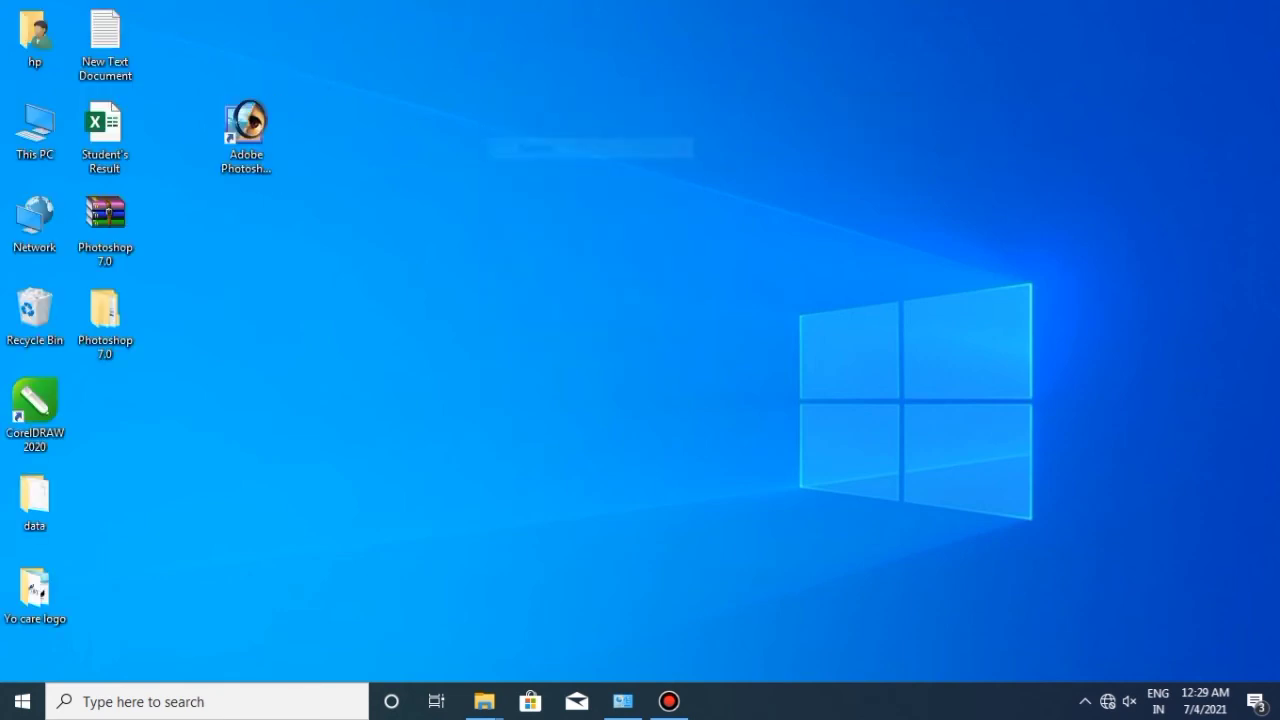
{"action": "double_click", "coordinate": [245, 133]}
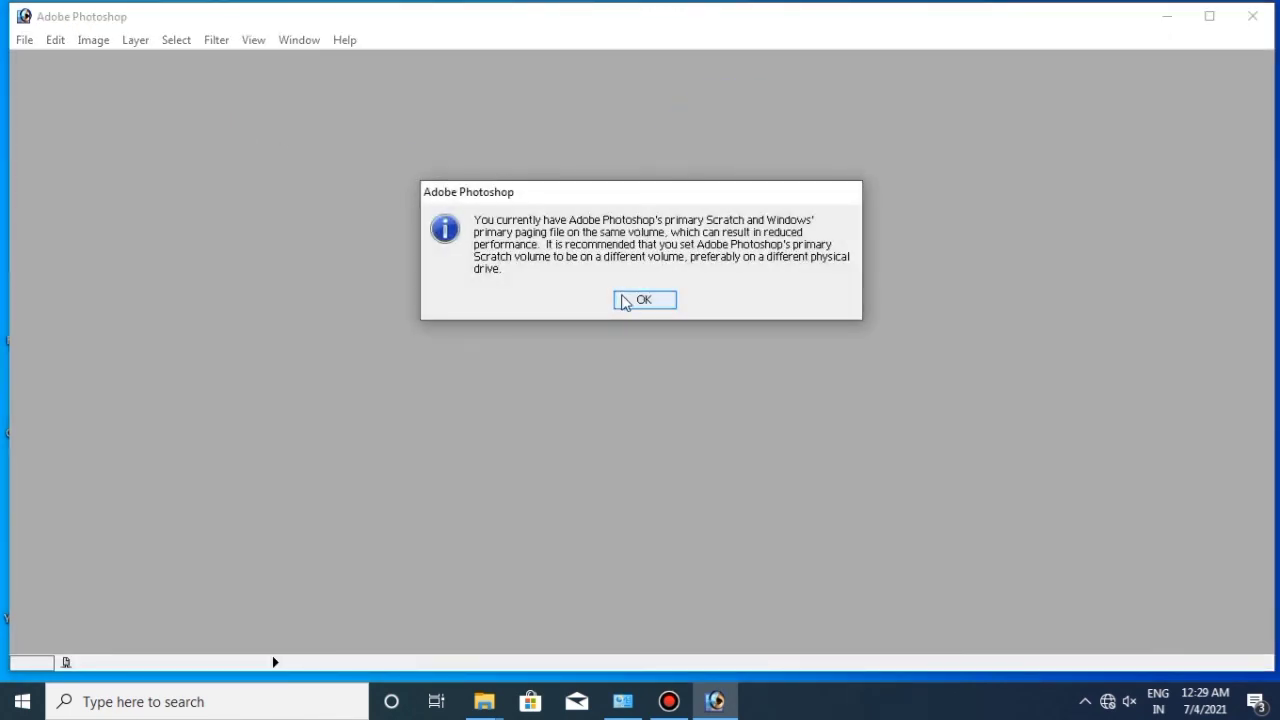
Dismiss the scratch-disk warning and registration choice, keep the default colour settings, and maximize Photoshop
{"action": "left_click", "coordinate": [626, 301]}
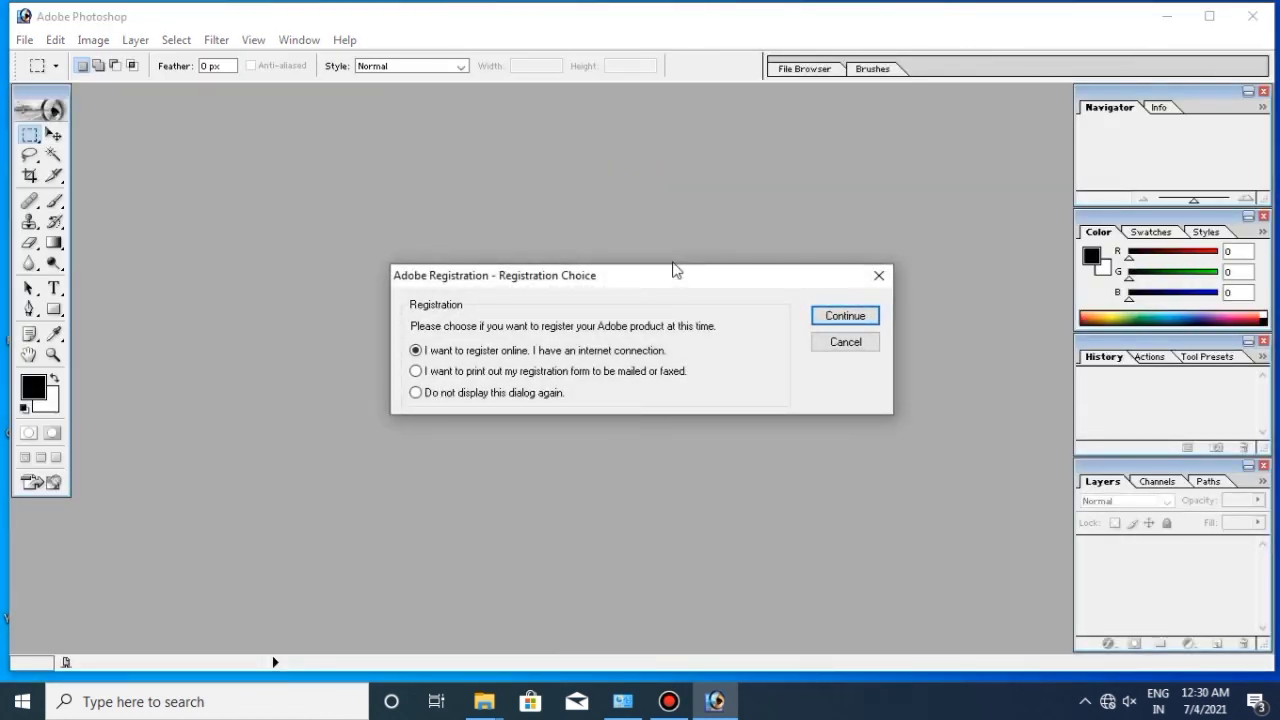
{"action": "left_click", "coordinate": [866, 320]}
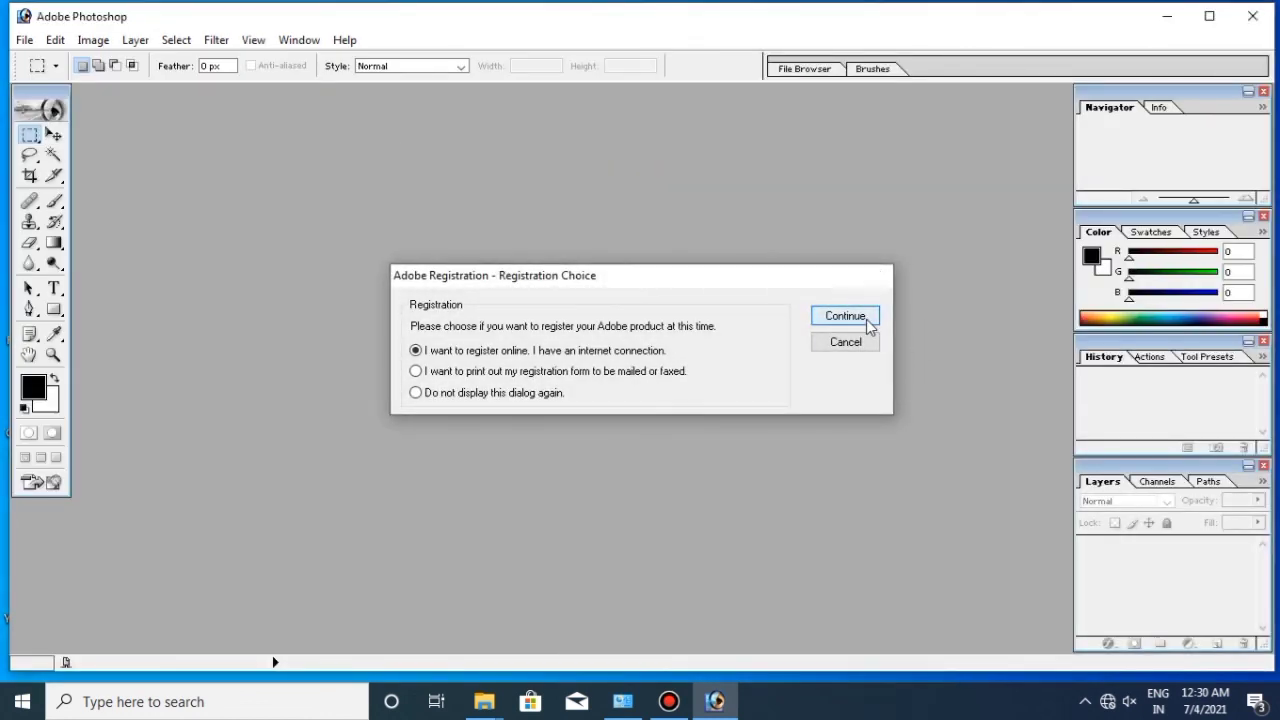
{"action": "left_click", "coordinate": [596, 300]}
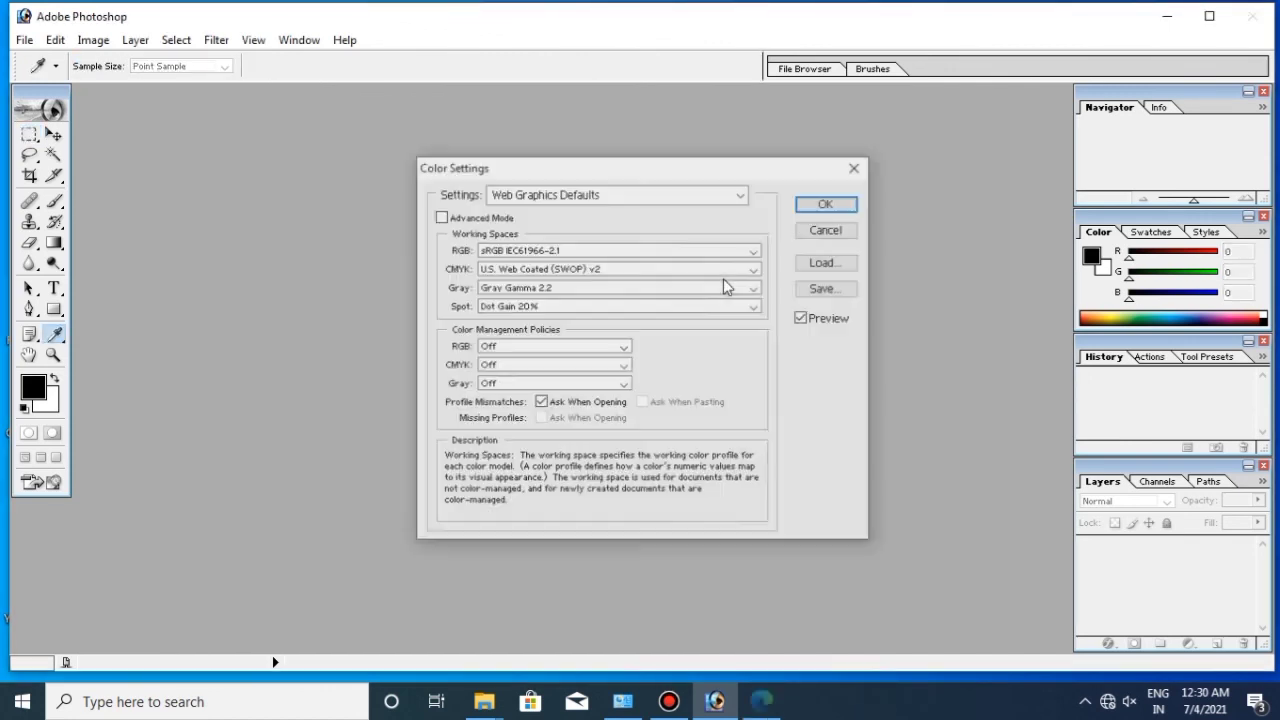
{"action": "left_click", "coordinate": [838, 205]}
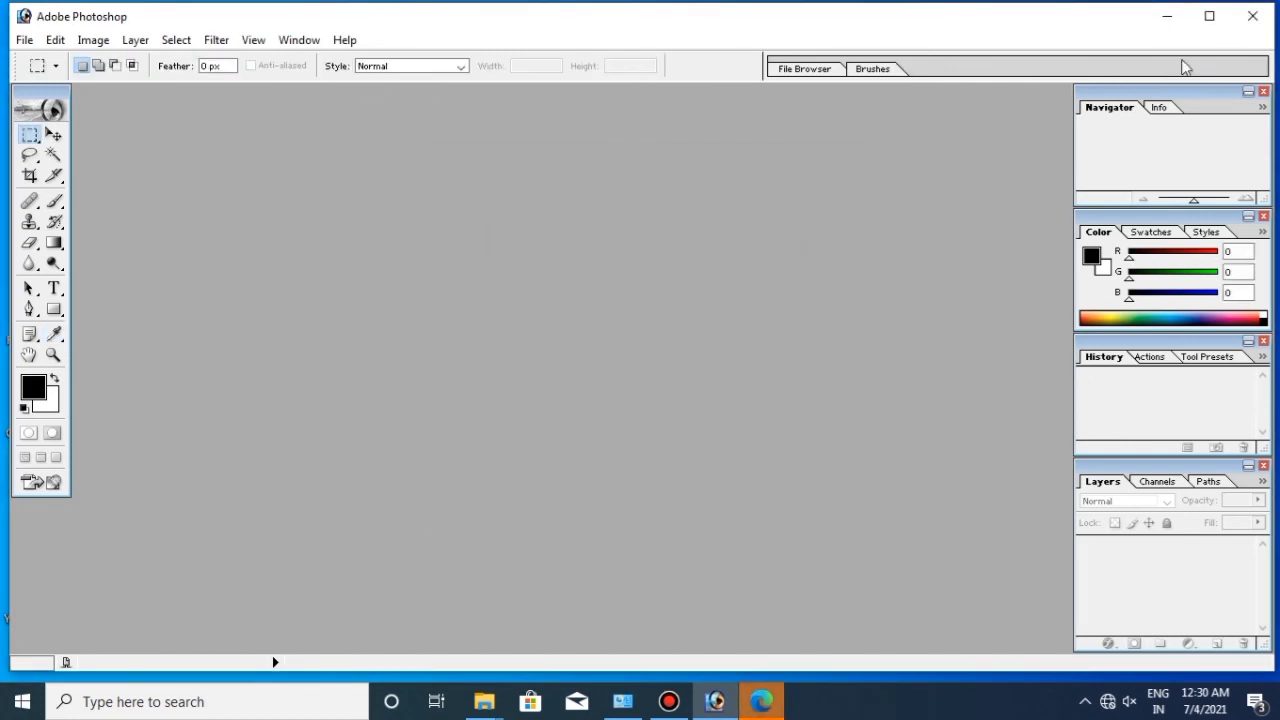
{"action": "left_click", "coordinate": [1211, 15]}
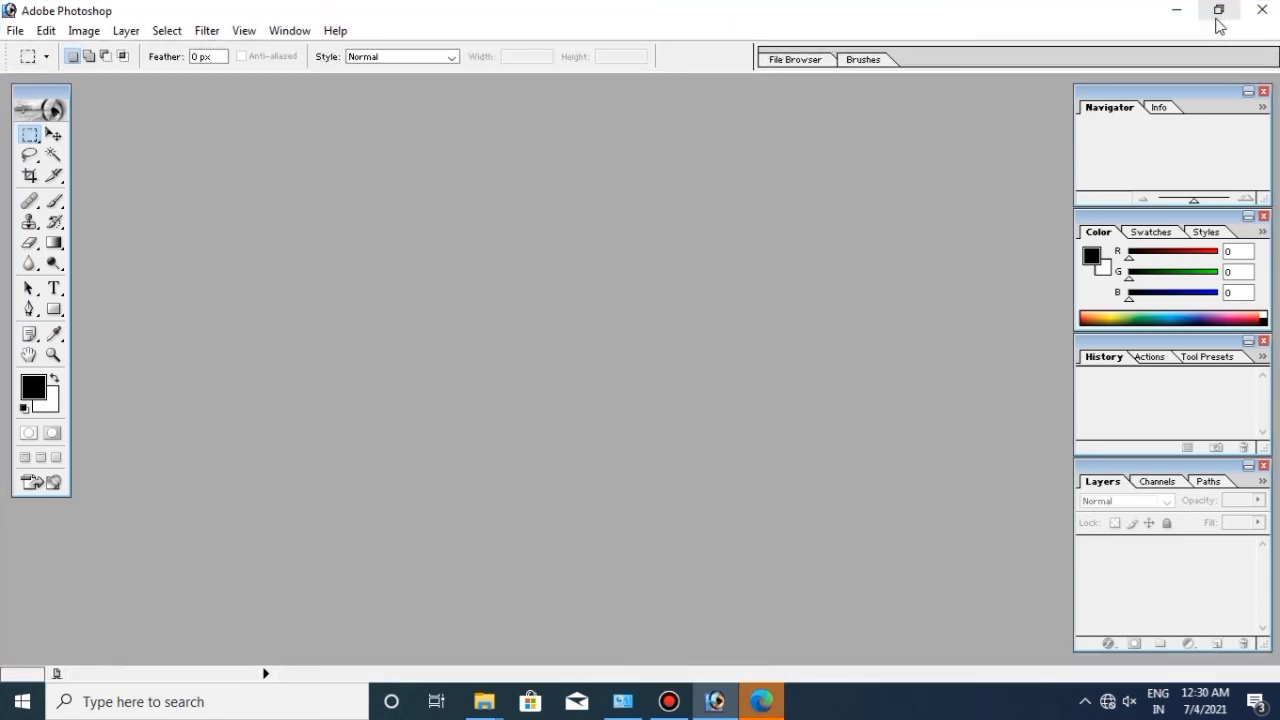